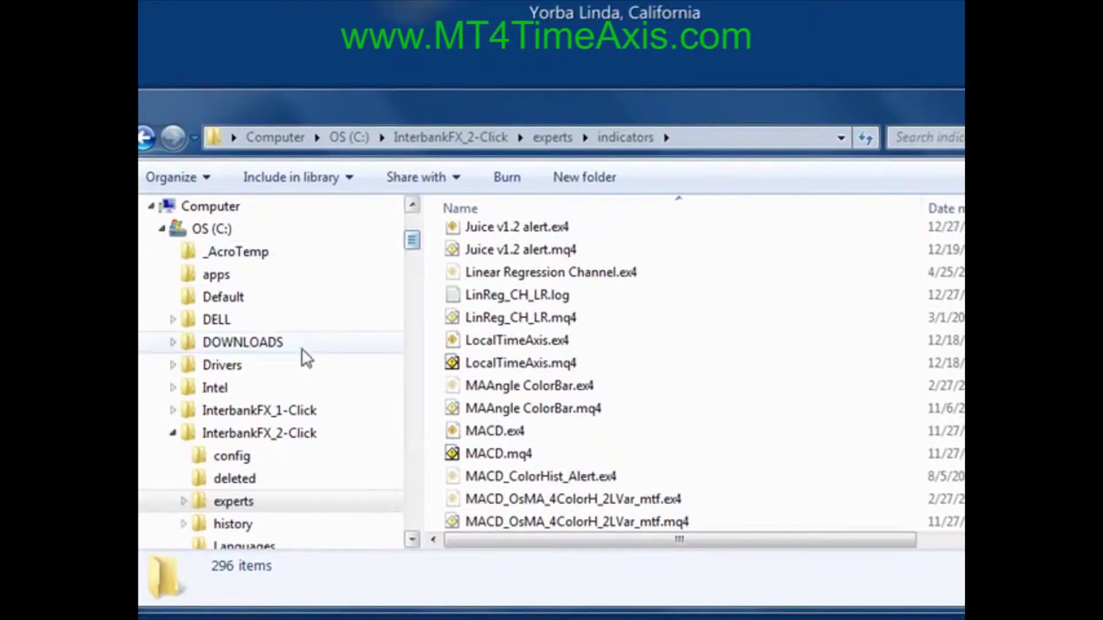
Locate the LocalTimeAxis.mq4 indicator file in InterbankFX_2-Click\experts\indicators.
{"action": "left_click", "coordinate": [174, 433]}
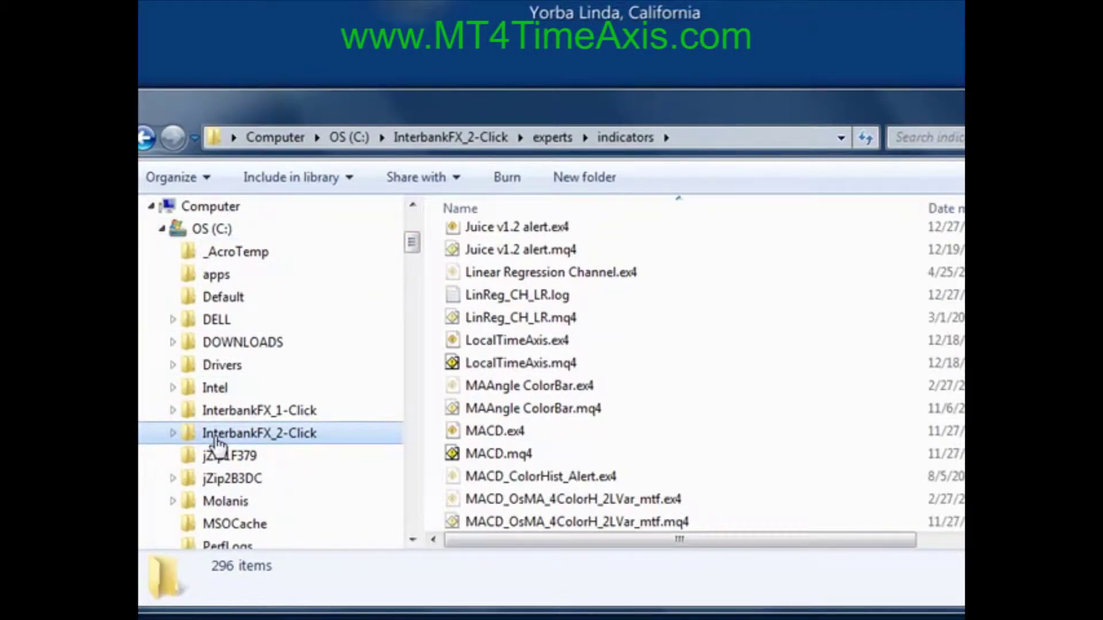
{"action": "left_click_drag", "start_coordinate": [410, 240], "coordinate": [432, 330]}
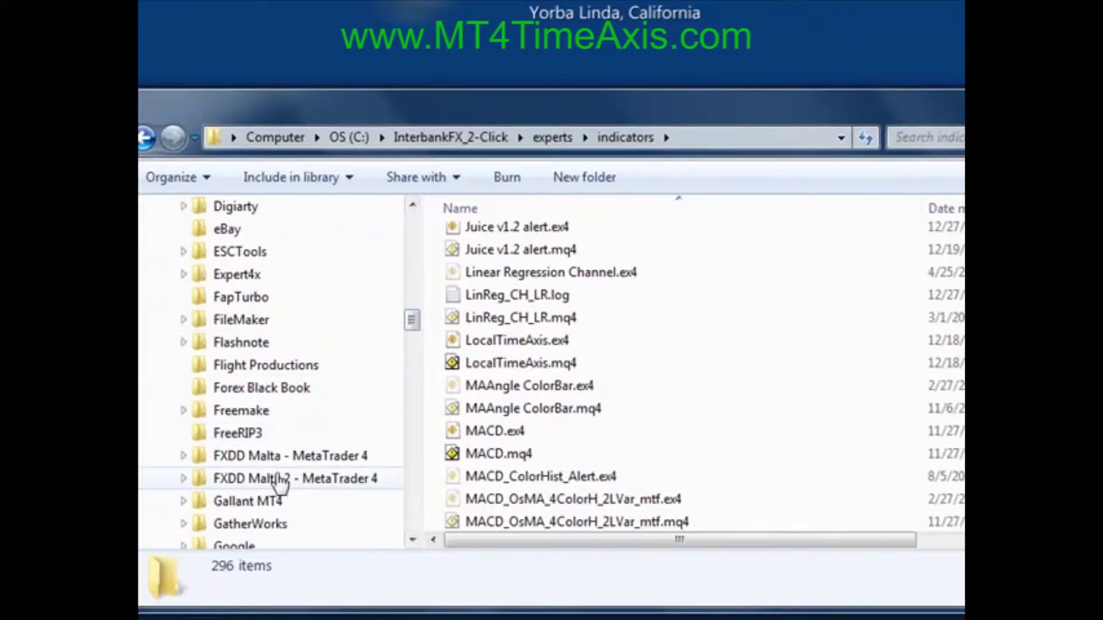
{"action": "left_click_drag", "start_coordinate": [420, 319], "coordinate": [437, 257]}
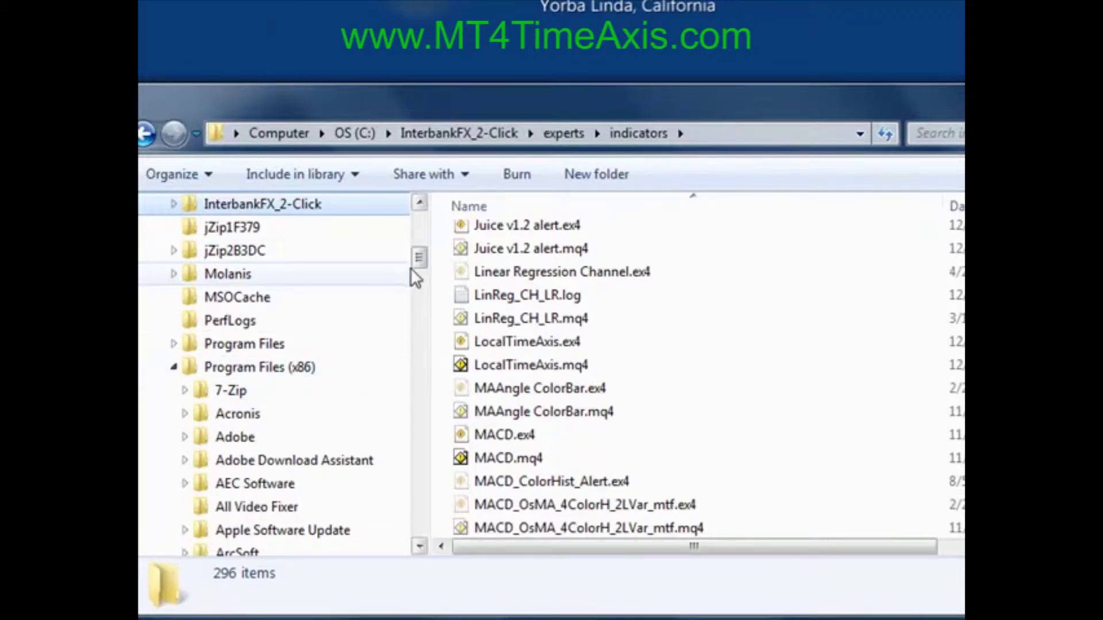
{"action": "left_click_drag", "start_coordinate": [417, 259], "coordinate": [423, 244]}
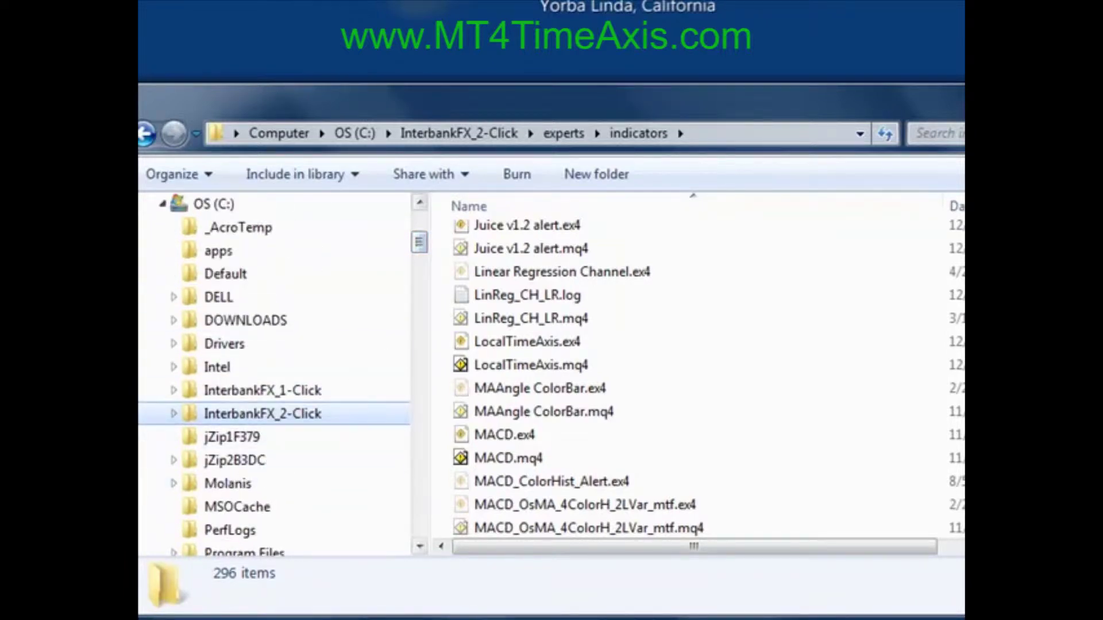
{"action": "left_click", "coordinate": [174, 413]}
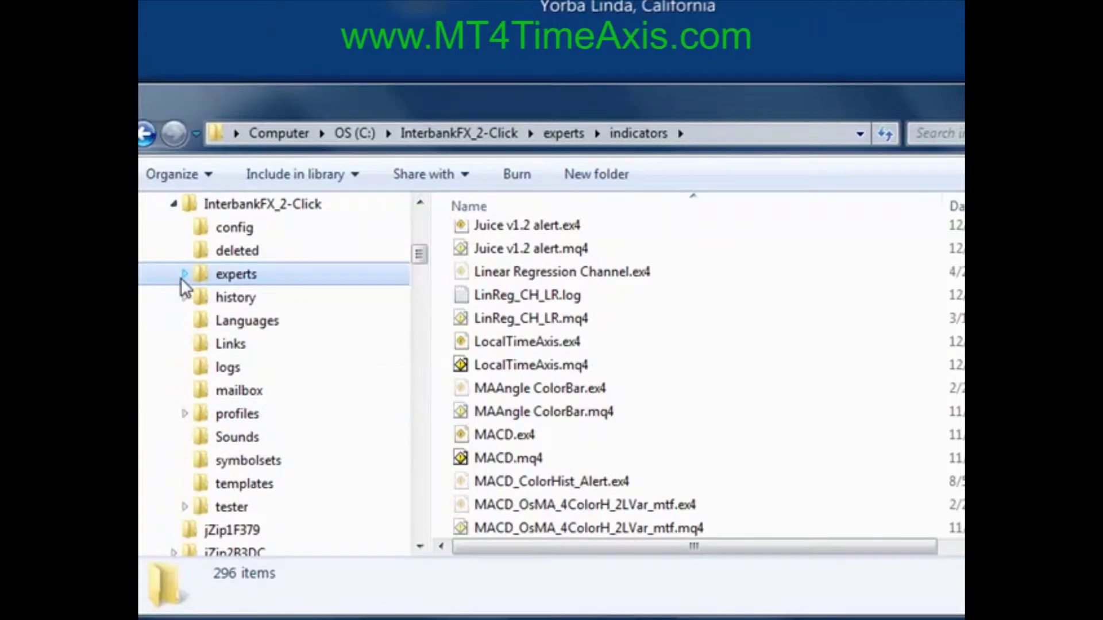
{"action": "left_click", "coordinate": [221, 277]}
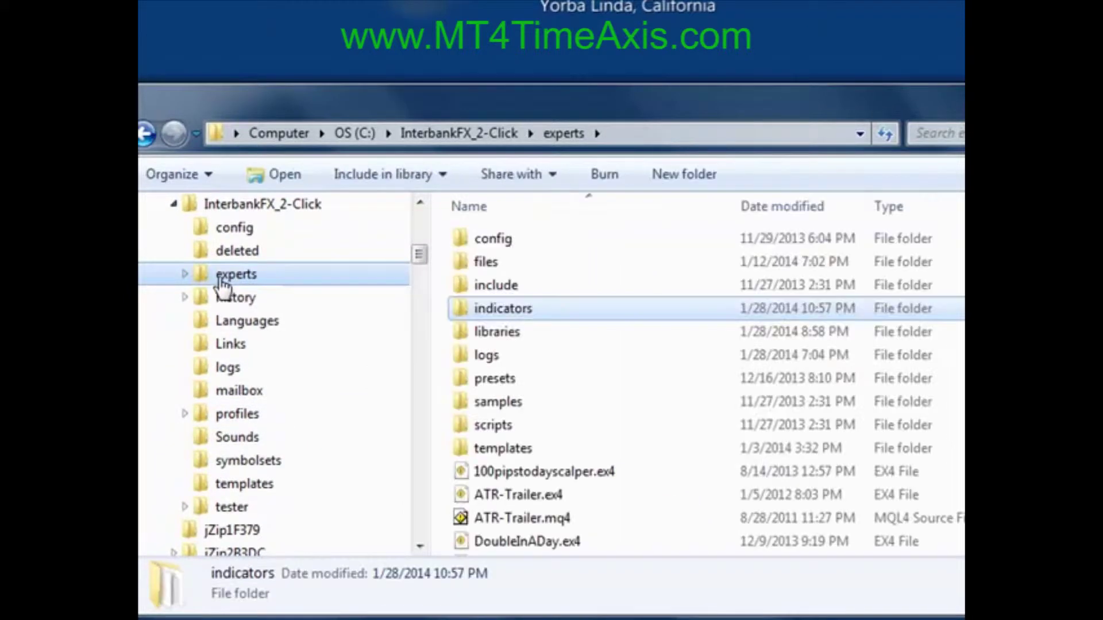
{"action": "left_click", "coordinate": [501, 305]}
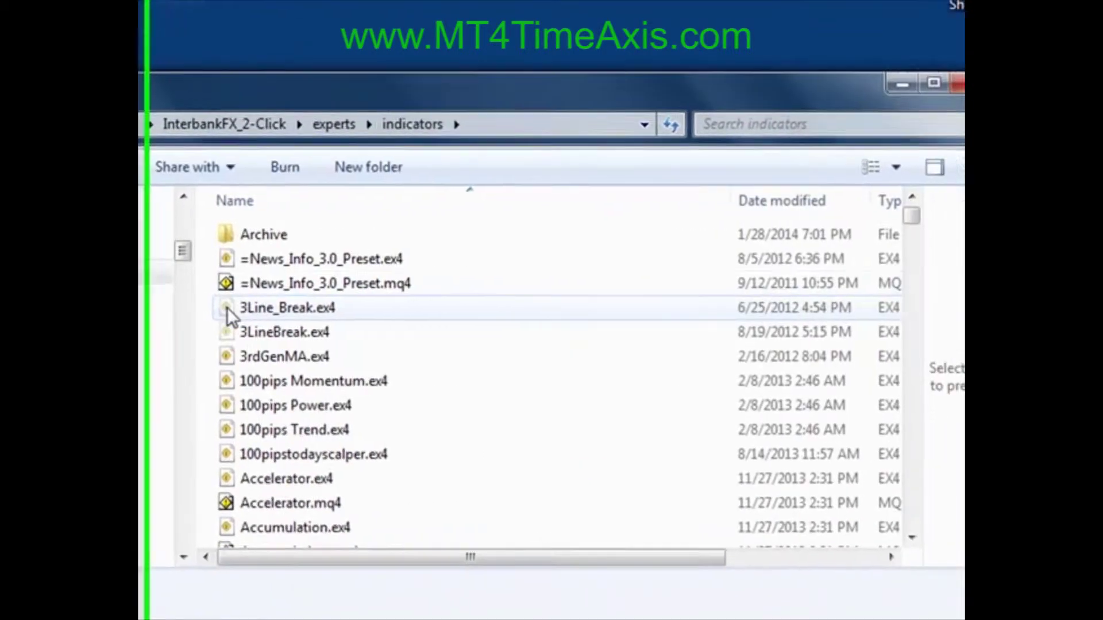
{"action": "left_click_drag", "start_coordinate": [911, 217], "coordinate": [905, 399]}
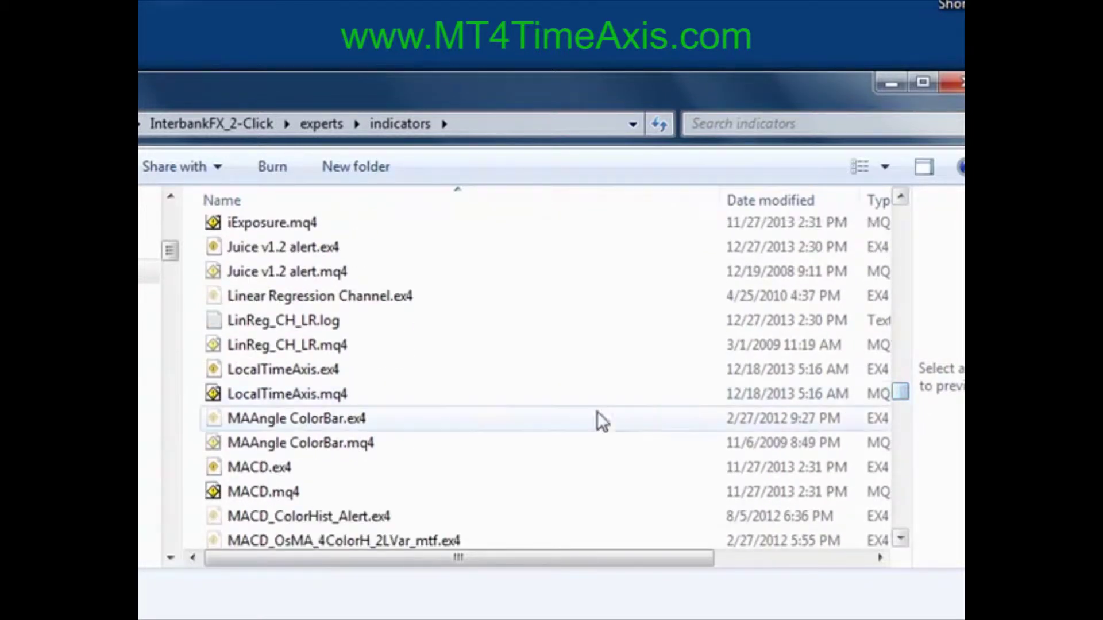
{"action": "left_click", "coordinate": [253, 394]}
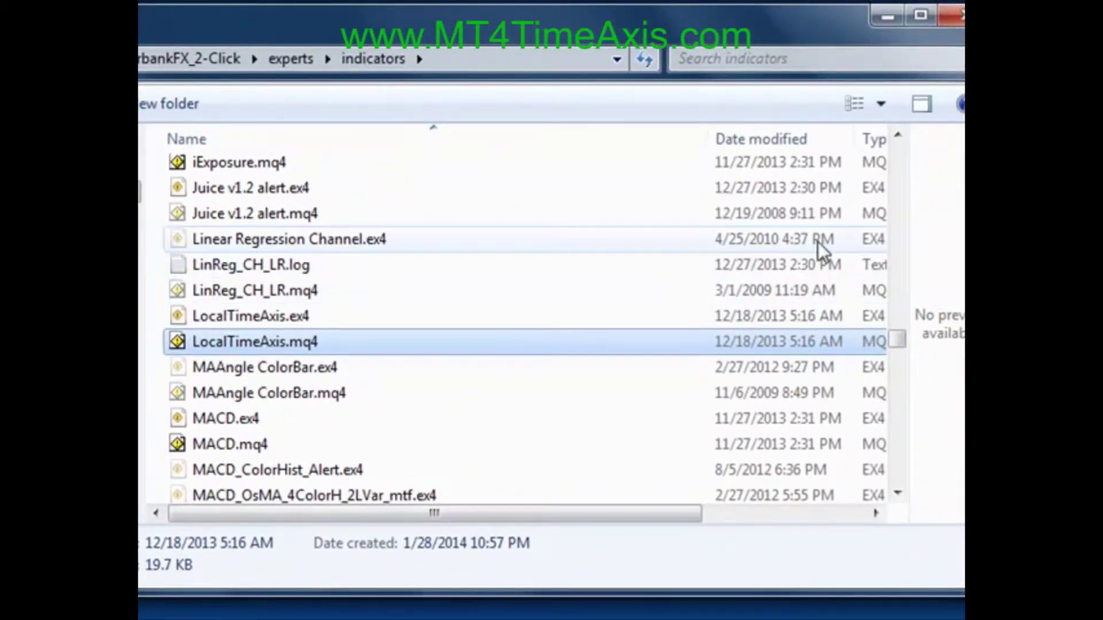
Go up to experts, open the libraries folder and select LocalTimeAxis.dll.
{"action": "left_click_drag", "start_coordinate": [891, 339], "coordinate": [891, 332]}
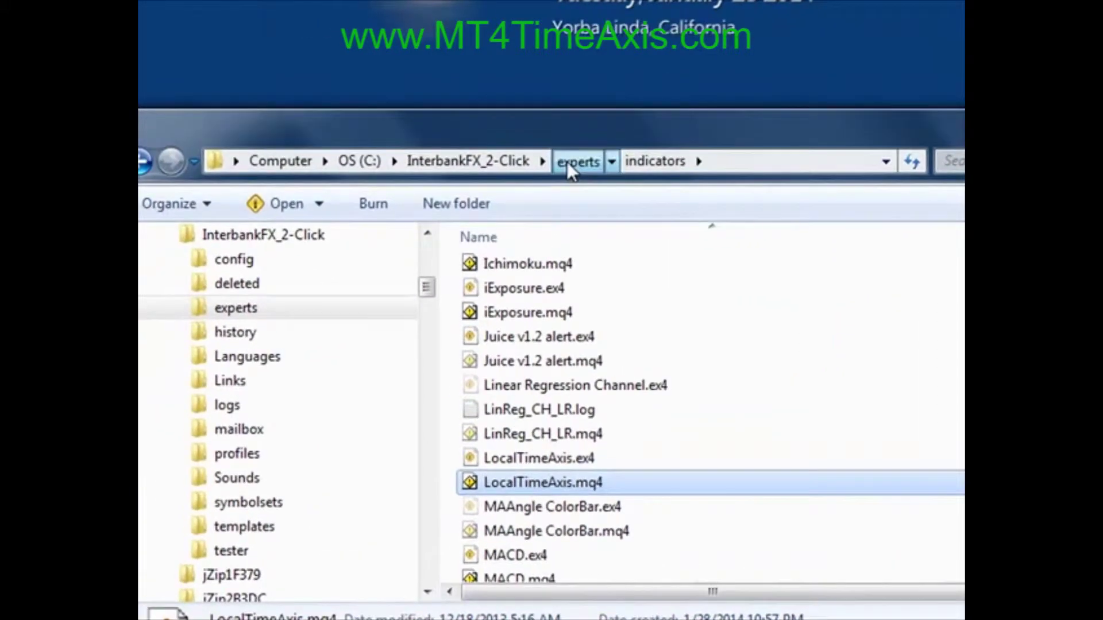
{"action": "left_click", "coordinate": [569, 163]}
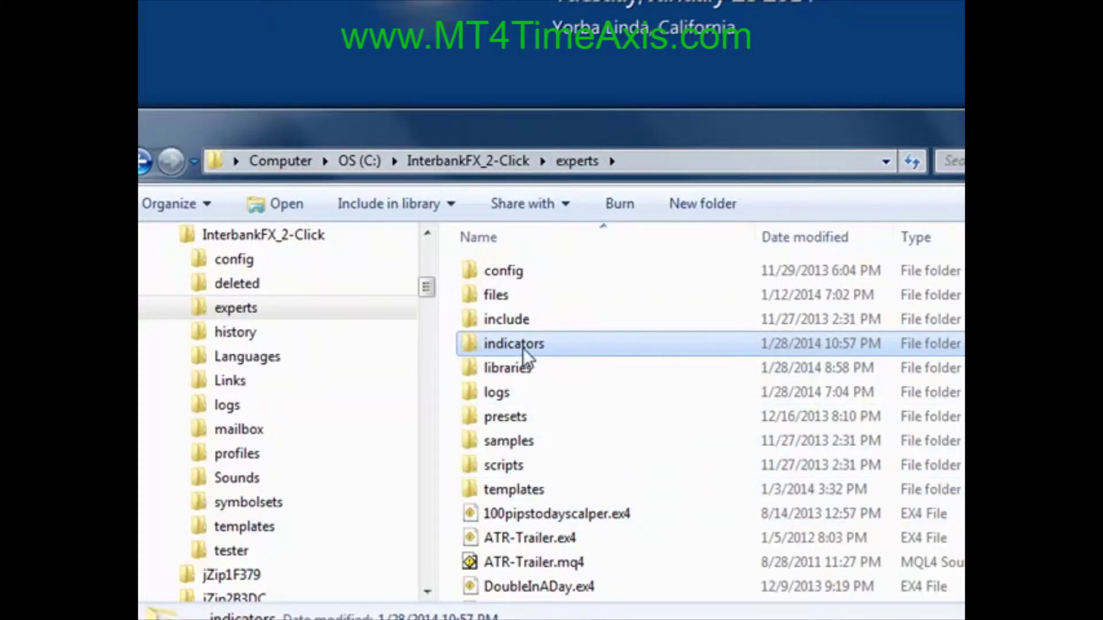
{"action": "double_click", "coordinate": [514, 369]}
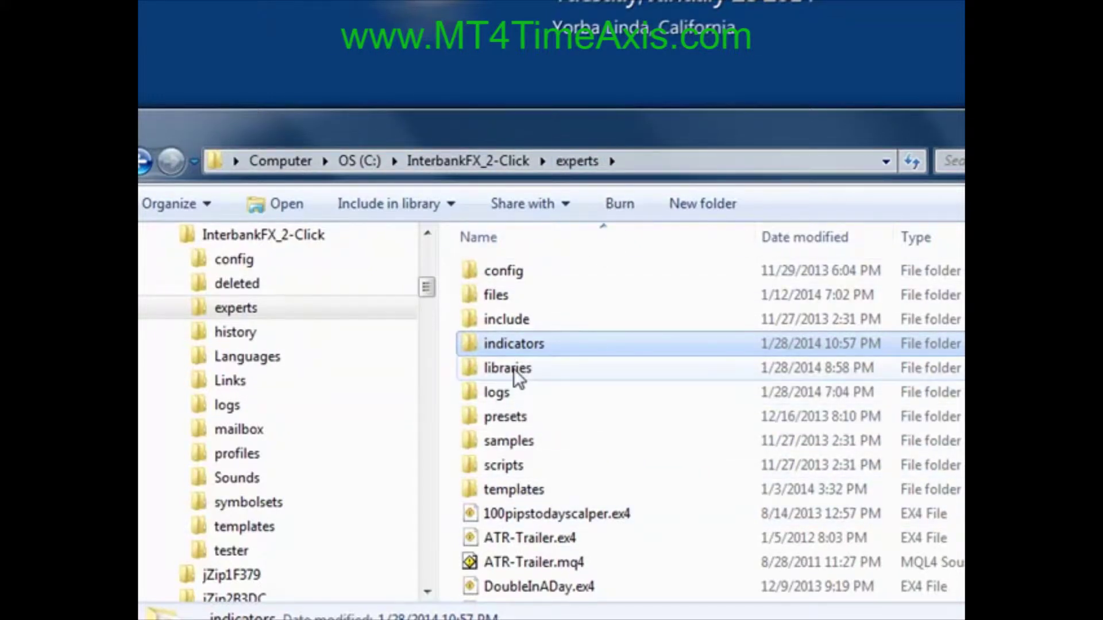
{"action": "left_click", "coordinate": [540, 264]}
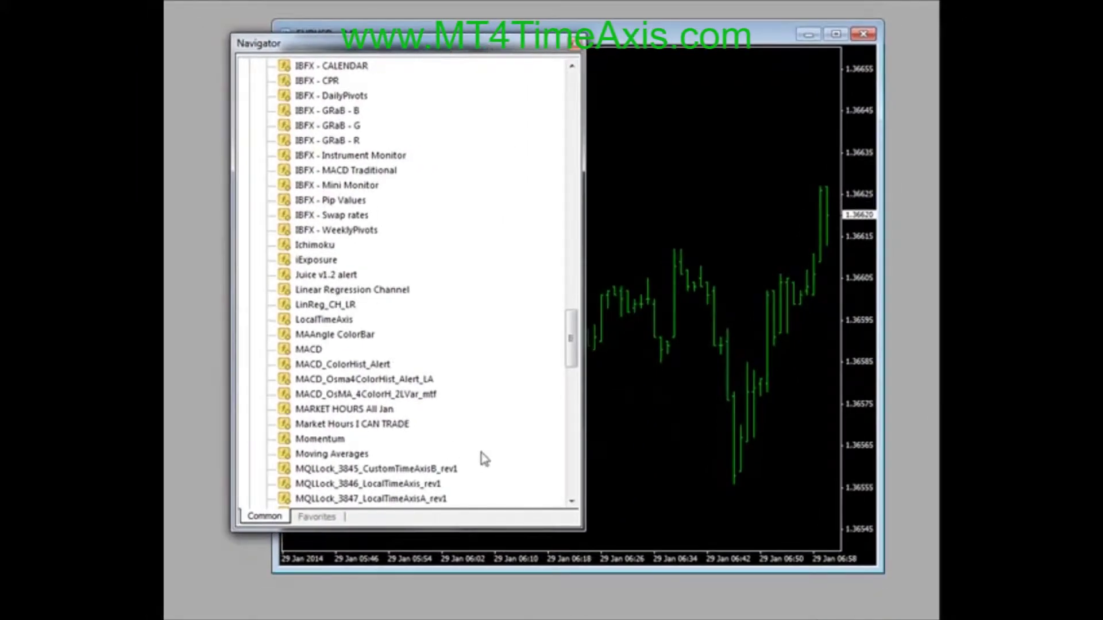
Find LocalTimeAxis under Custom Indicators and float the Navigator as a separate window.
{"action": "left_click", "coordinate": [310, 321]}
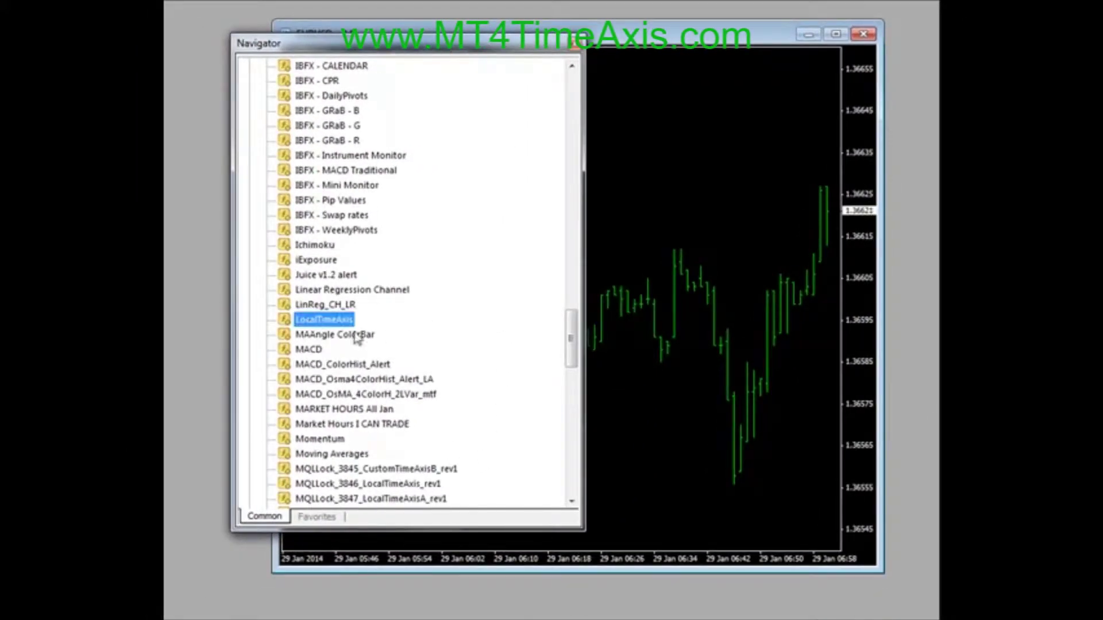
{"action": "left_click_drag", "start_coordinate": [571, 338], "coordinate": [573, 127]}
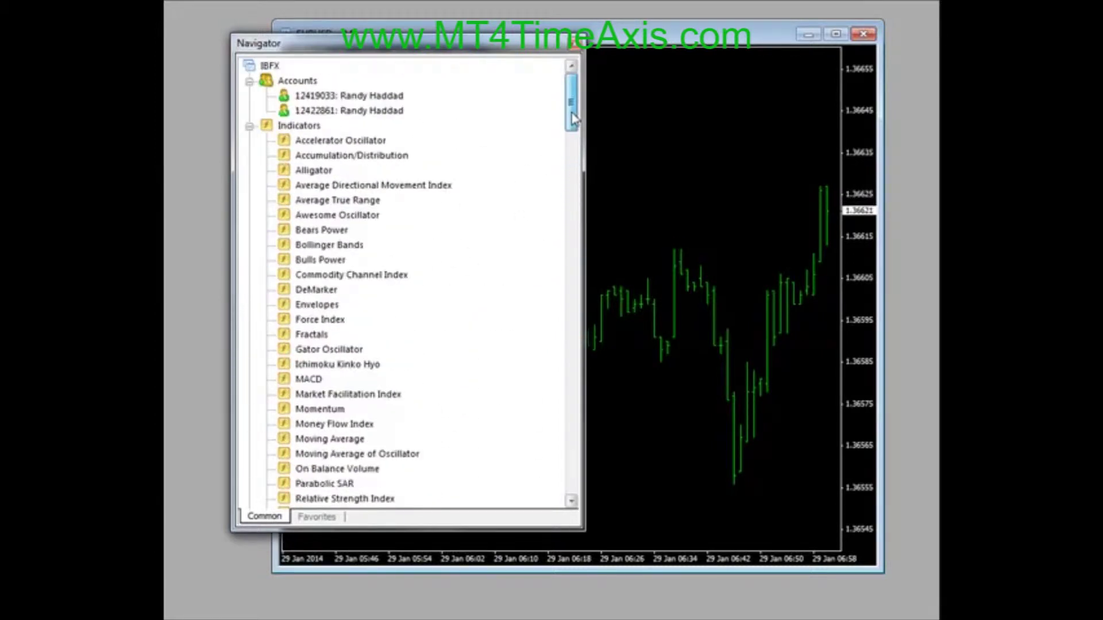
{"action": "left_click", "coordinate": [250, 126]}
{"action": "left_click", "coordinate": [249, 125]}
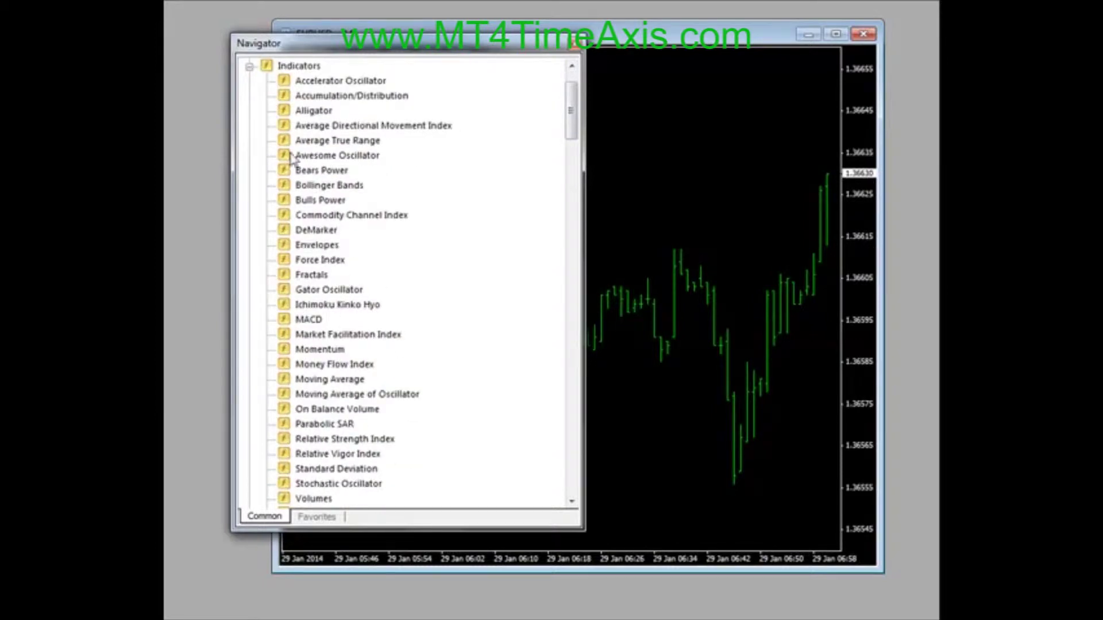
{"action": "left_click", "coordinate": [249, 66]}
{"action": "left_click_drag", "start_coordinate": [571, 115], "coordinate": [614, 312]}
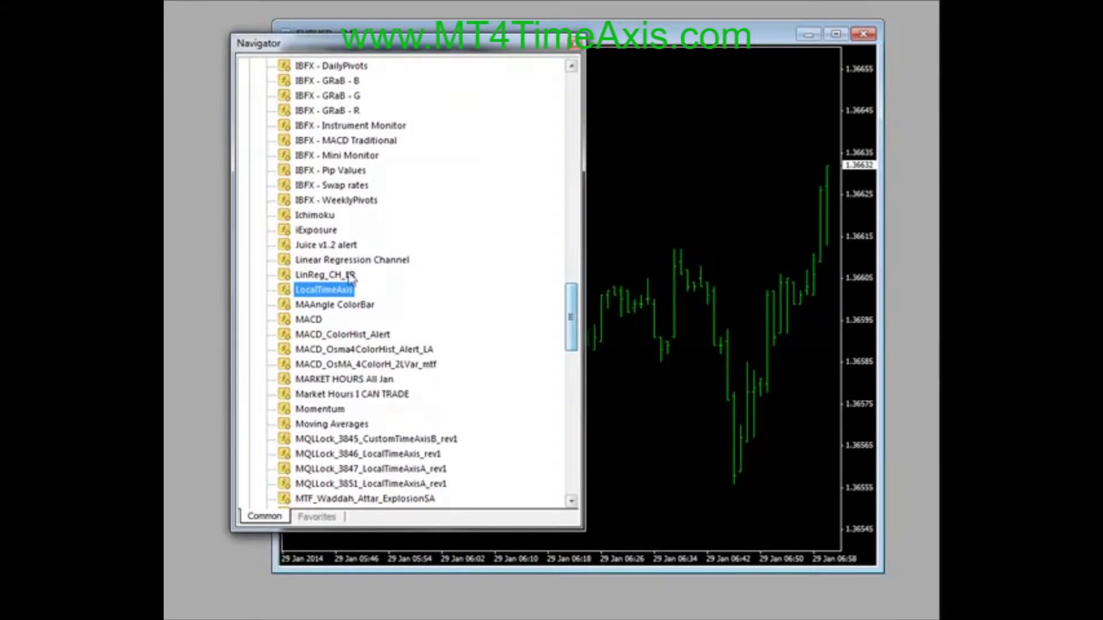
{"action": "left_click_drag", "start_coordinate": [432, 52], "coordinate": [369, 62]}
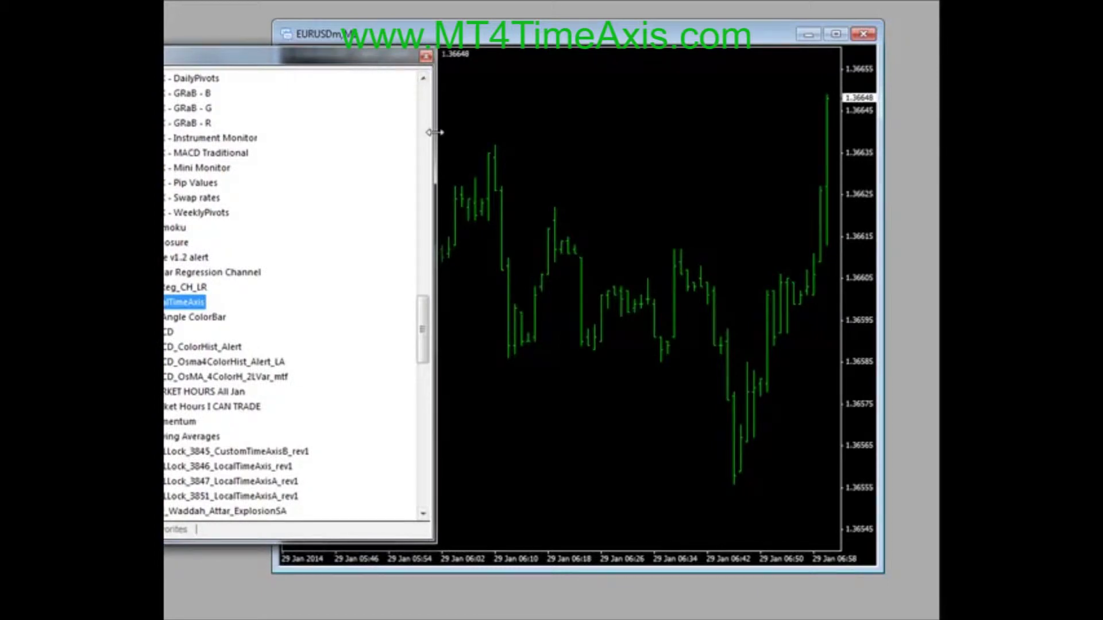
Compress the chart's price scale and drag LocalTimeAxis onto the EURUSD chart.
{"action": "left_click", "coordinate": [672, 164]}
{"action": "left_click_drag", "start_coordinate": [849, 171], "coordinate": [861, 214]}
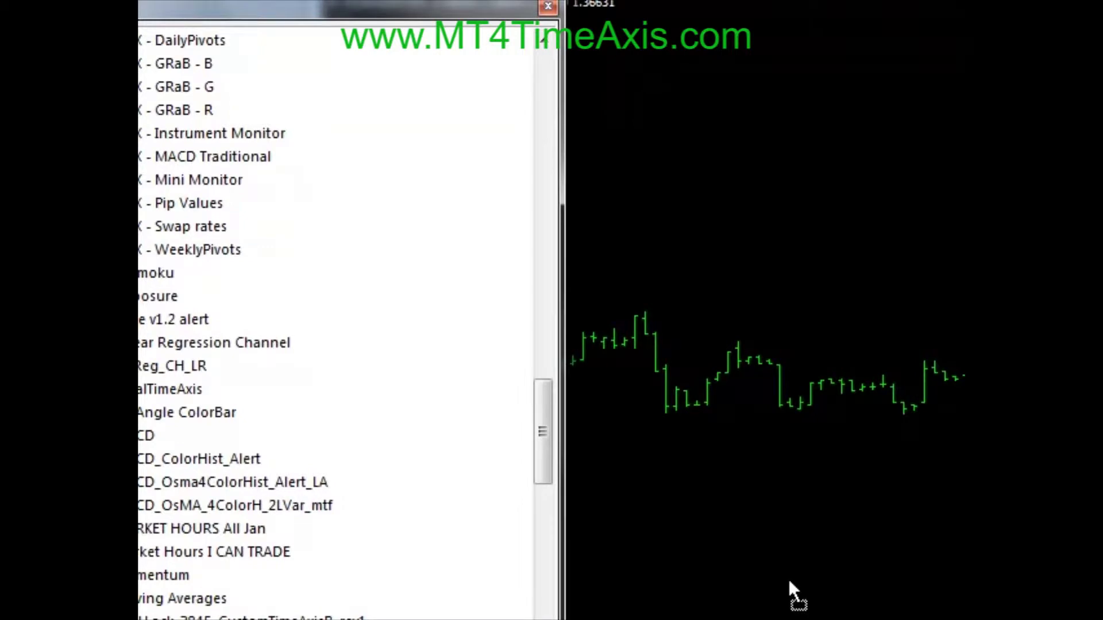
{"action": "left_click_drag", "start_coordinate": [787, 576], "coordinate": [791, 577]}
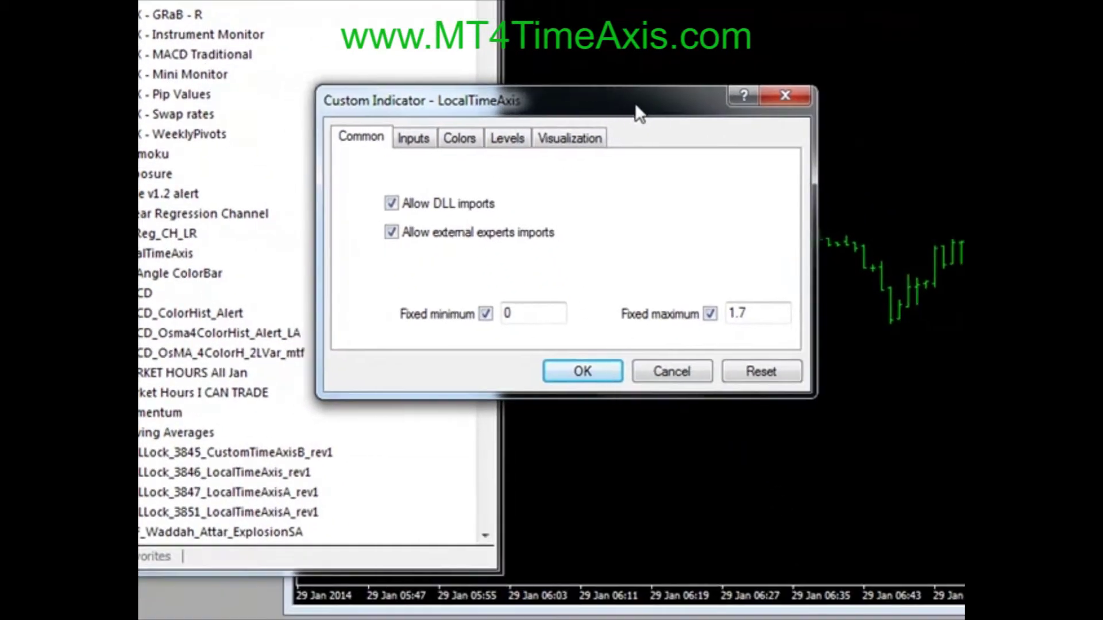
{"action": "left_click_drag", "start_coordinate": [636, 111], "coordinate": [772, 160]}
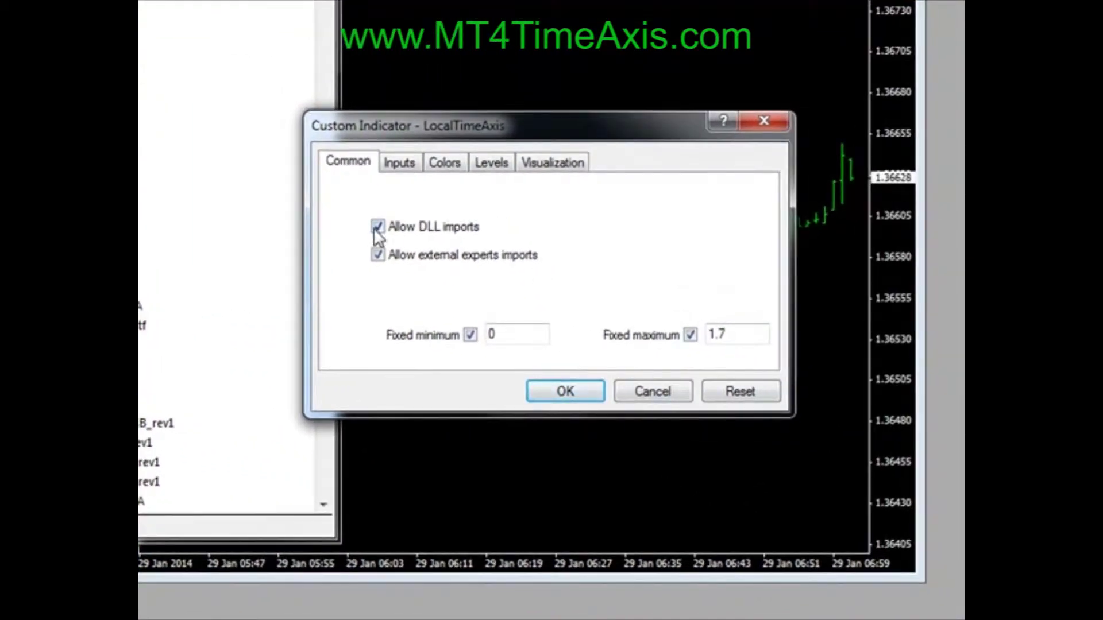
On the Inputs tab, set the LocalTimeAxis TimeHourShift value to -8.
{"action": "left_click", "coordinate": [400, 165]}
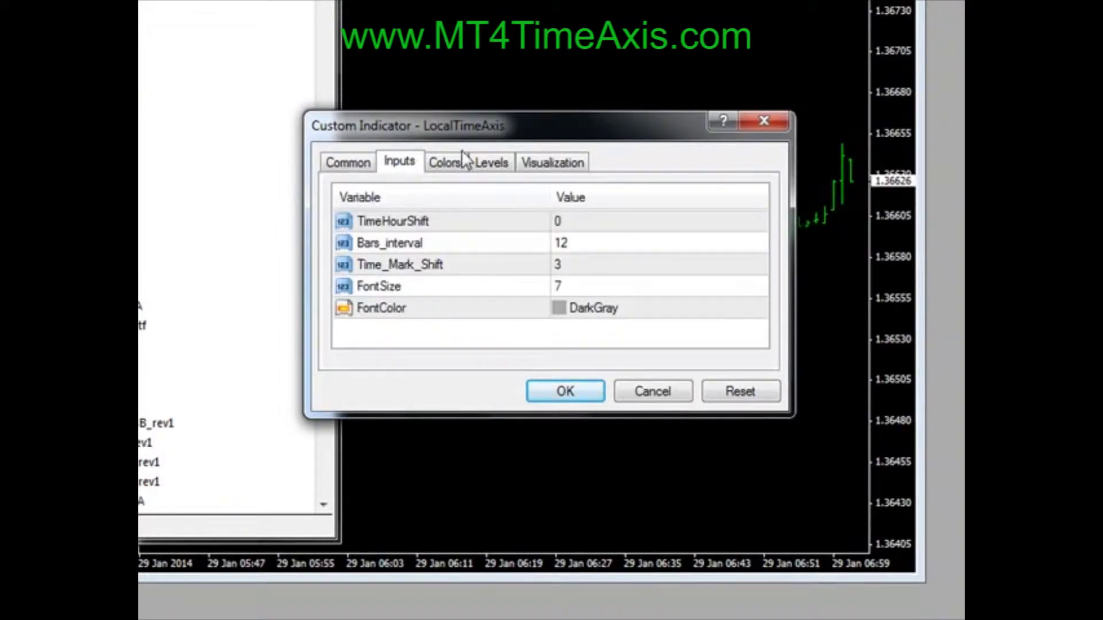
{"action": "left_click", "coordinate": [564, 224]}
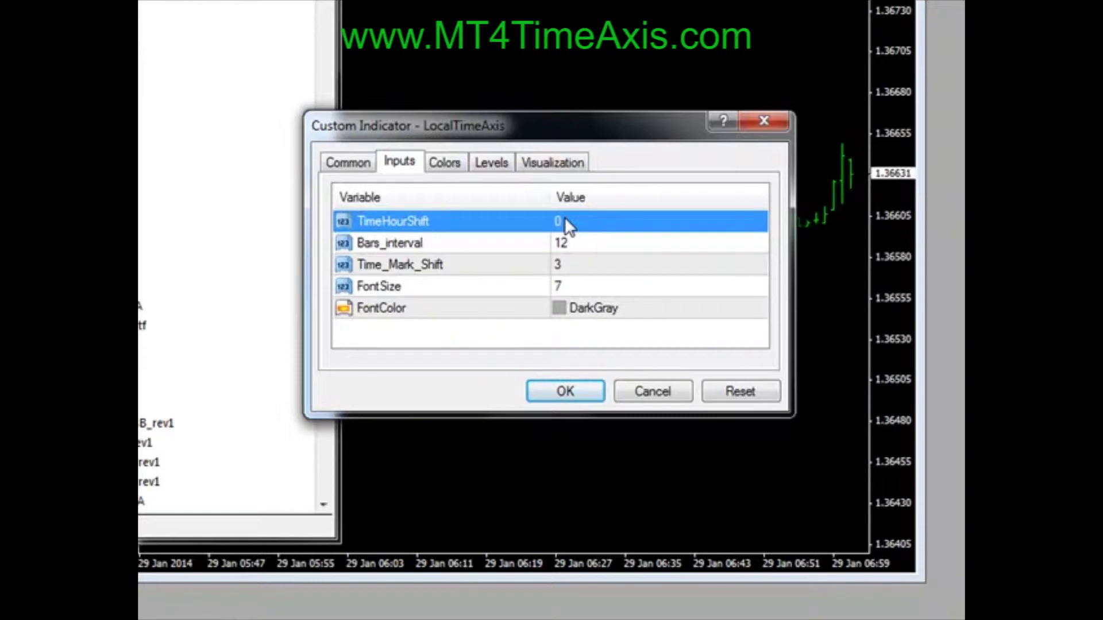
{"action": "double_click", "coordinate": [564, 219]}
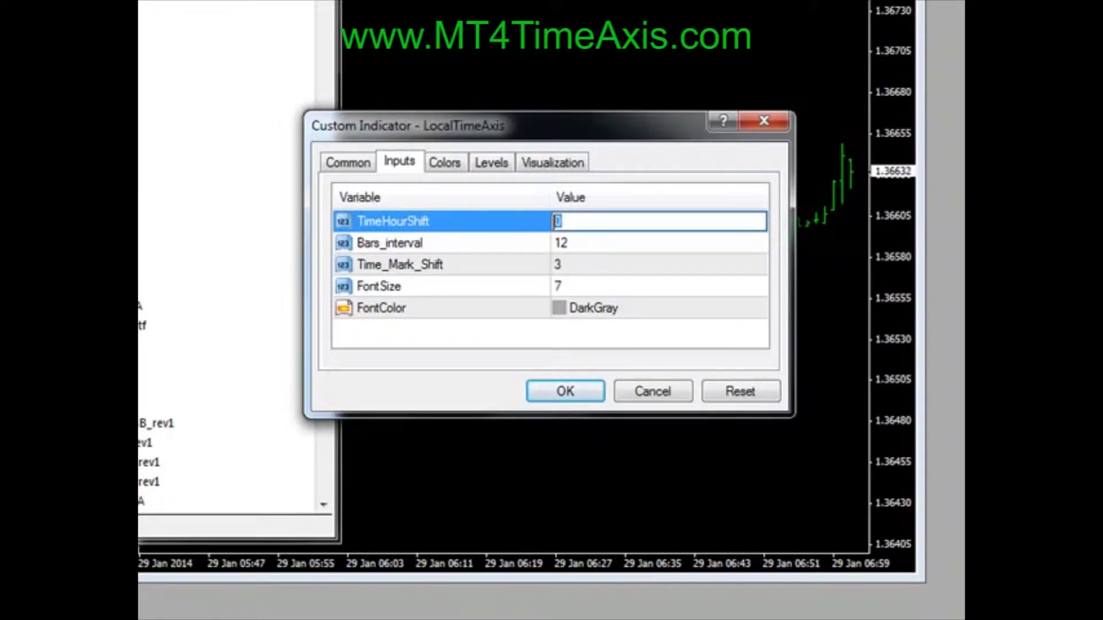
{"action": "type", "text": "-"}
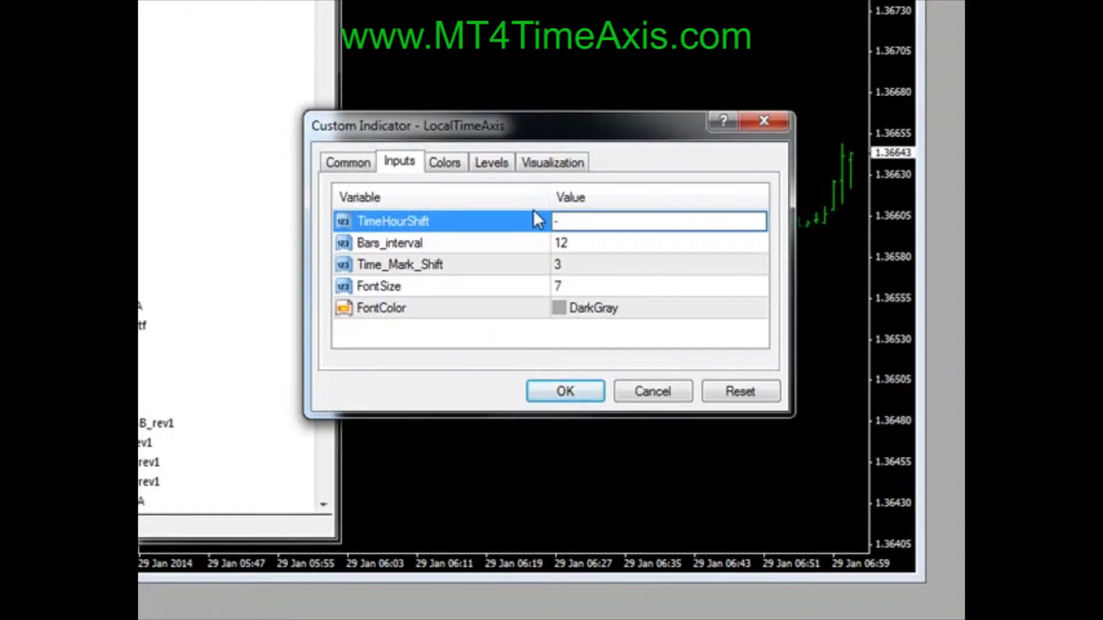
{"action": "type", "text": "8"}
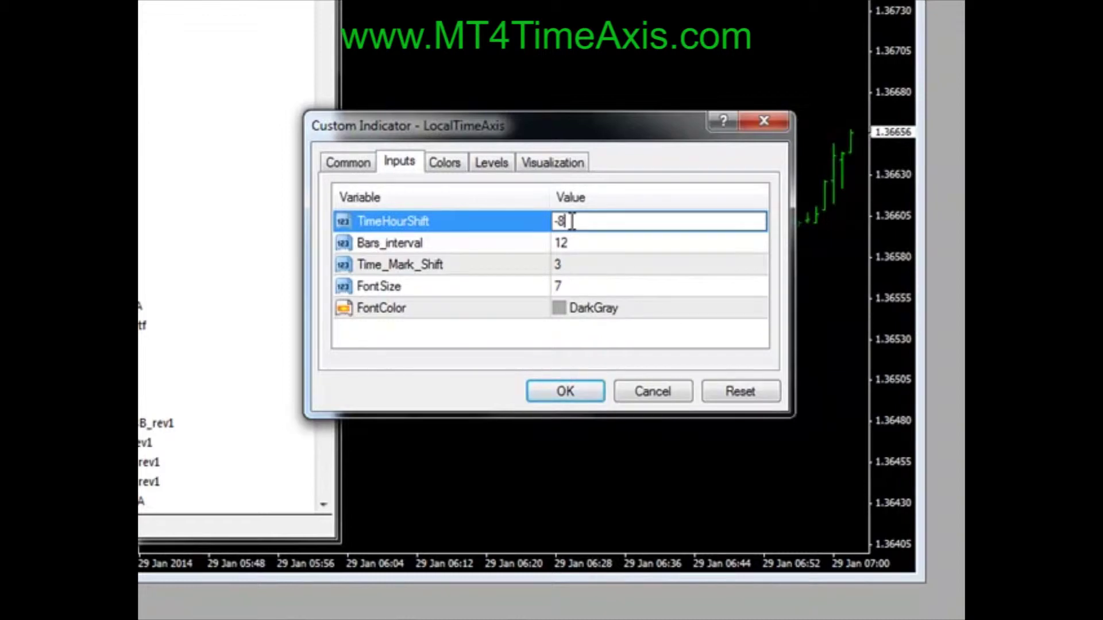
{"action": "left_click", "coordinate": [567, 389]}
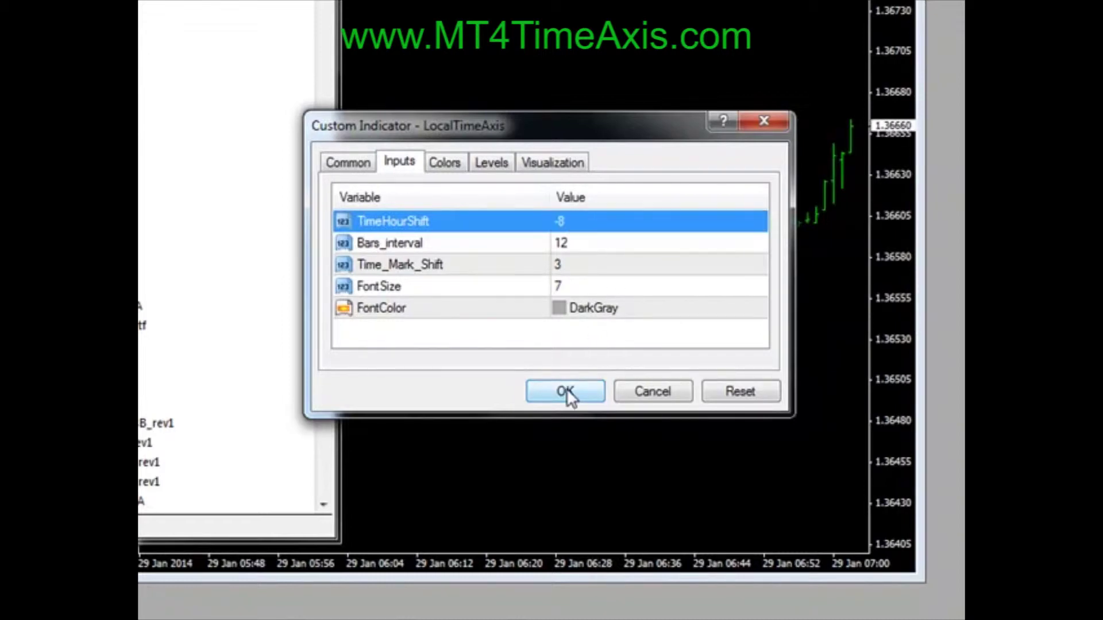
Confirm the LocalTimeAxis settings, shrink its subwindow under the price chart, and close the Navigator.
{"action": "left_click", "coordinate": [610, 438]}
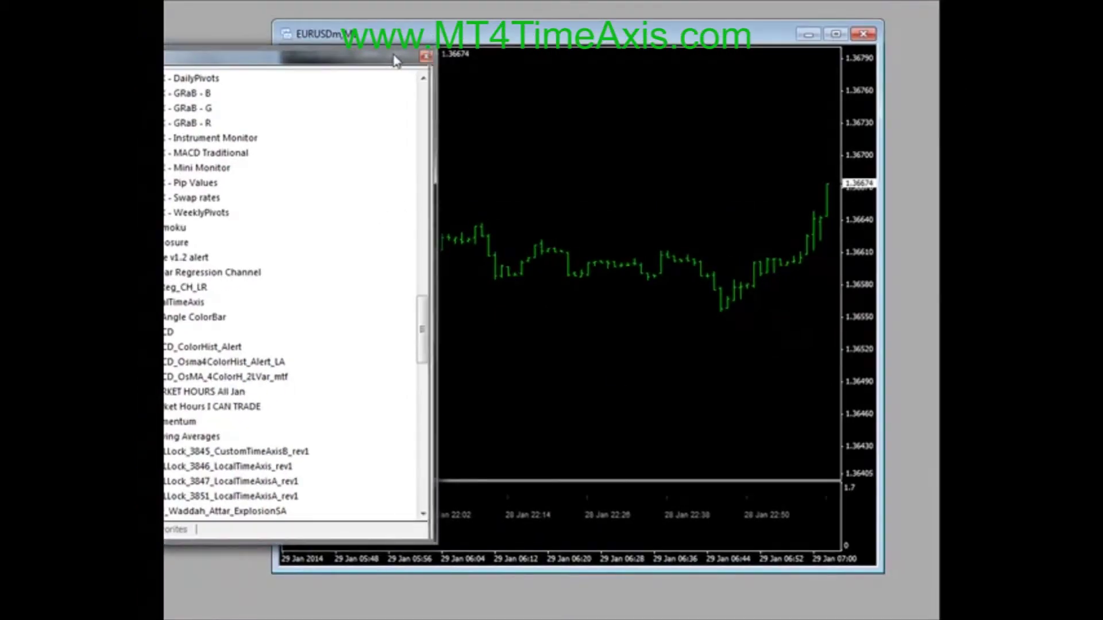
{"action": "left_click_drag", "start_coordinate": [411, 51], "coordinate": [317, 20]}
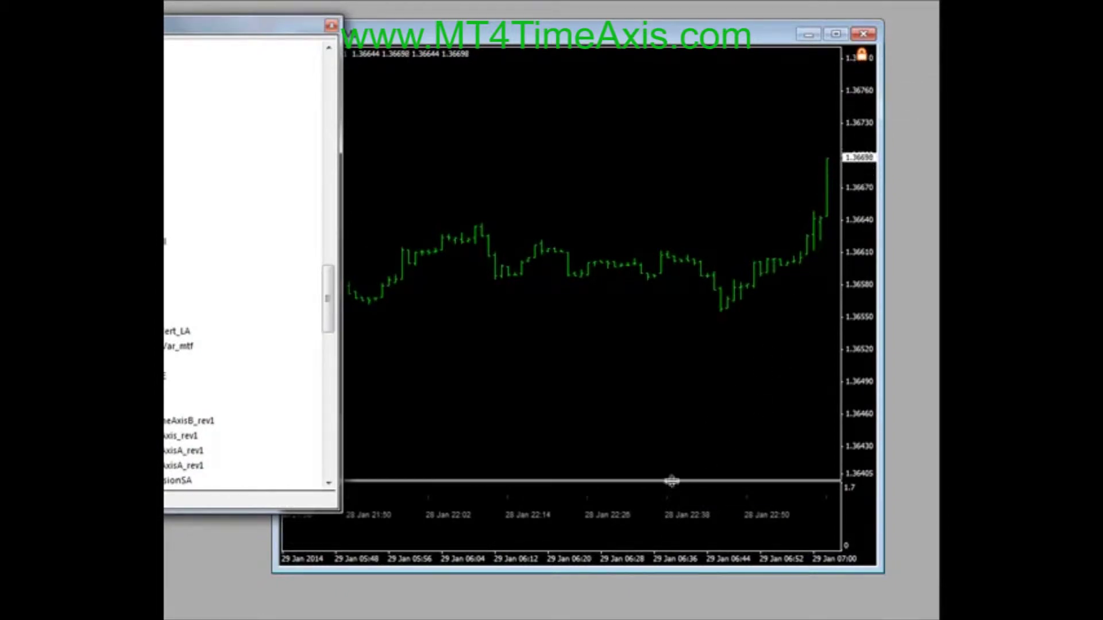
{"action": "left_click_drag", "start_coordinate": [671, 481], "coordinate": [668, 529]}
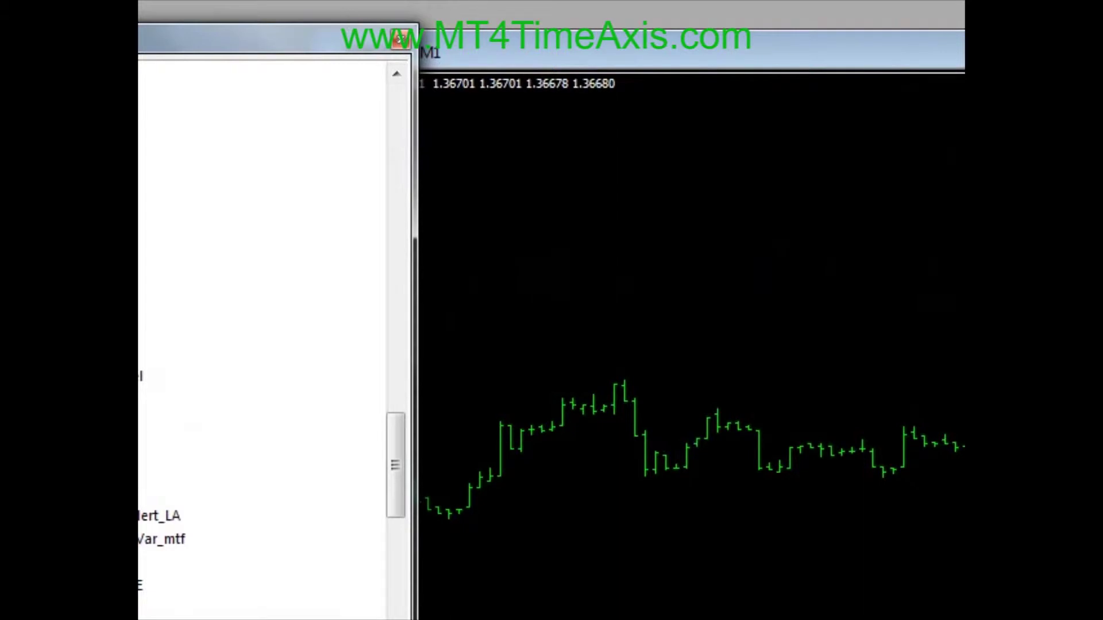
{"action": "left_click", "coordinate": [398, 39]}
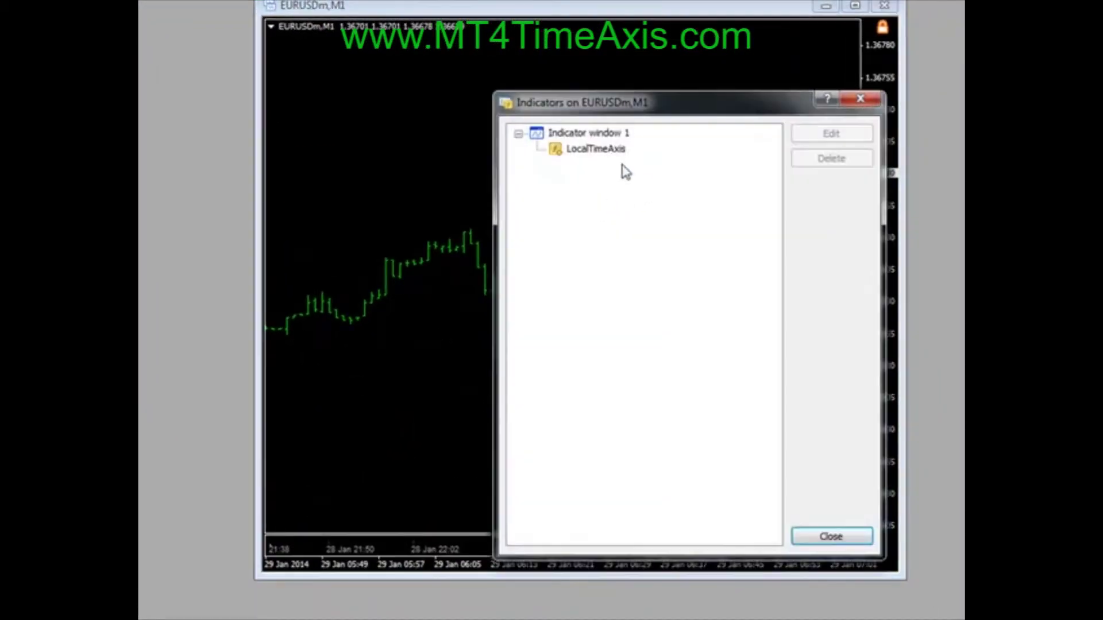
Set LocalTimeAxis's Bars_interval to 9 on the Inputs tab and apply it.
{"action": "left_click", "coordinate": [608, 150]}
{"action": "double_click", "coordinate": [608, 151]}
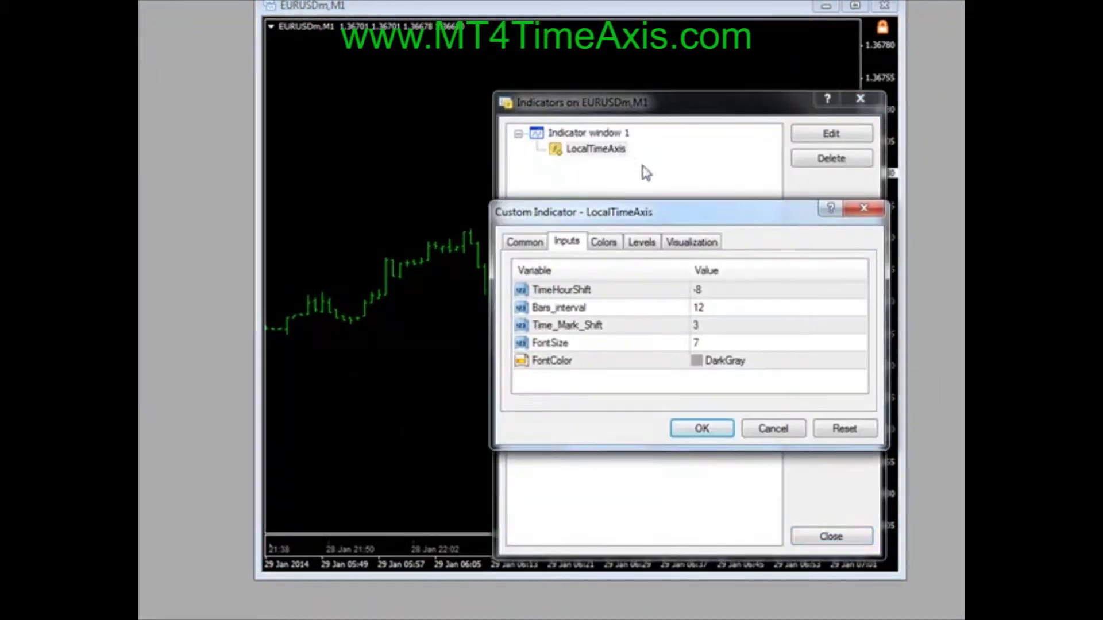
{"action": "left_click_drag", "start_coordinate": [711, 216], "coordinate": [492, 174]}
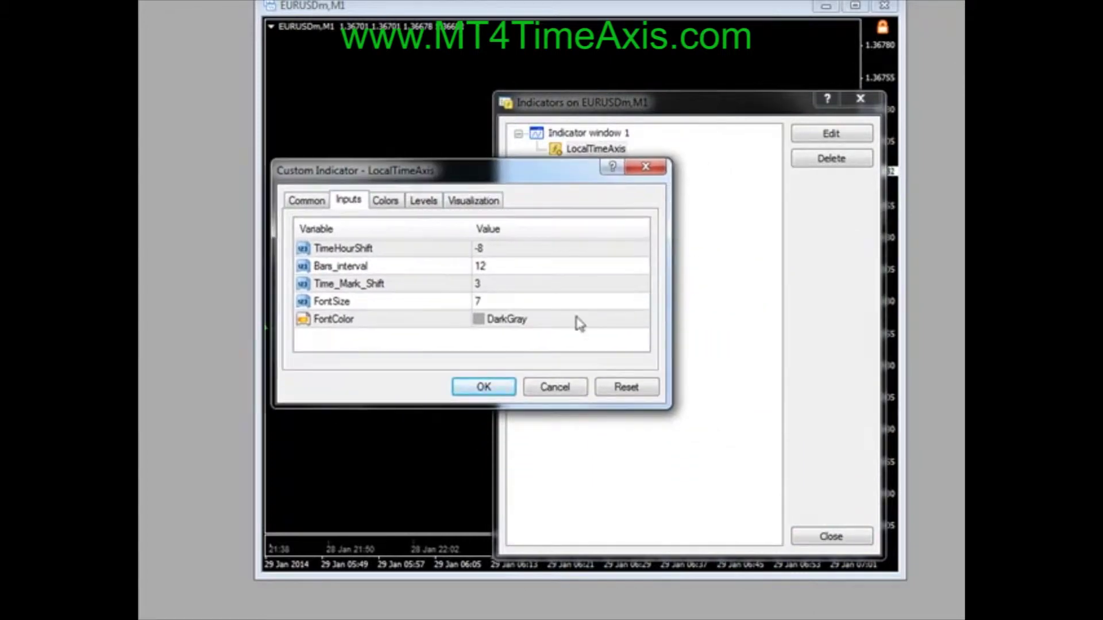
{"action": "left_click", "coordinate": [489, 252]}
{"action": "left_click", "coordinate": [493, 266]}
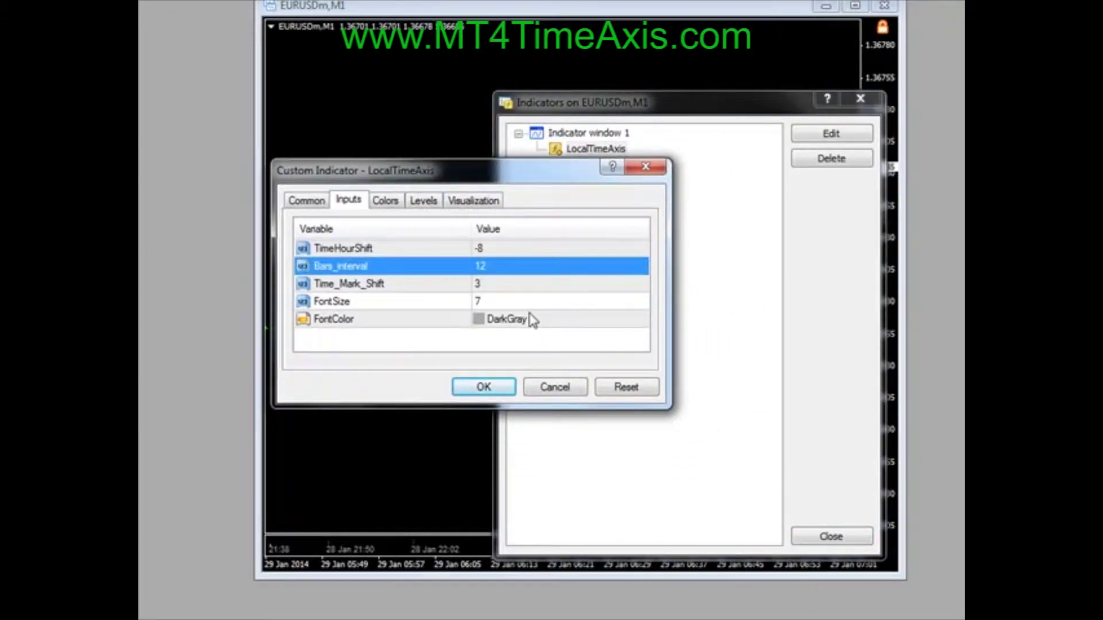
{"action": "left_click_drag", "start_coordinate": [566, 183], "coordinate": [461, 184]}
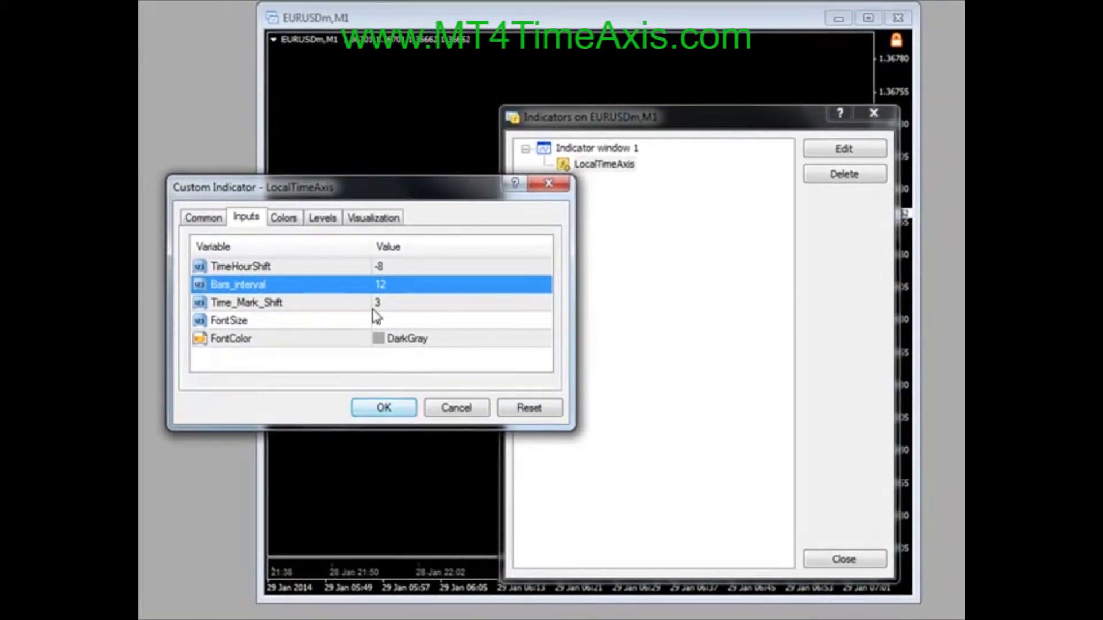
{"action": "left_click", "coordinate": [381, 284]}
{"action": "type", "text": "9"}
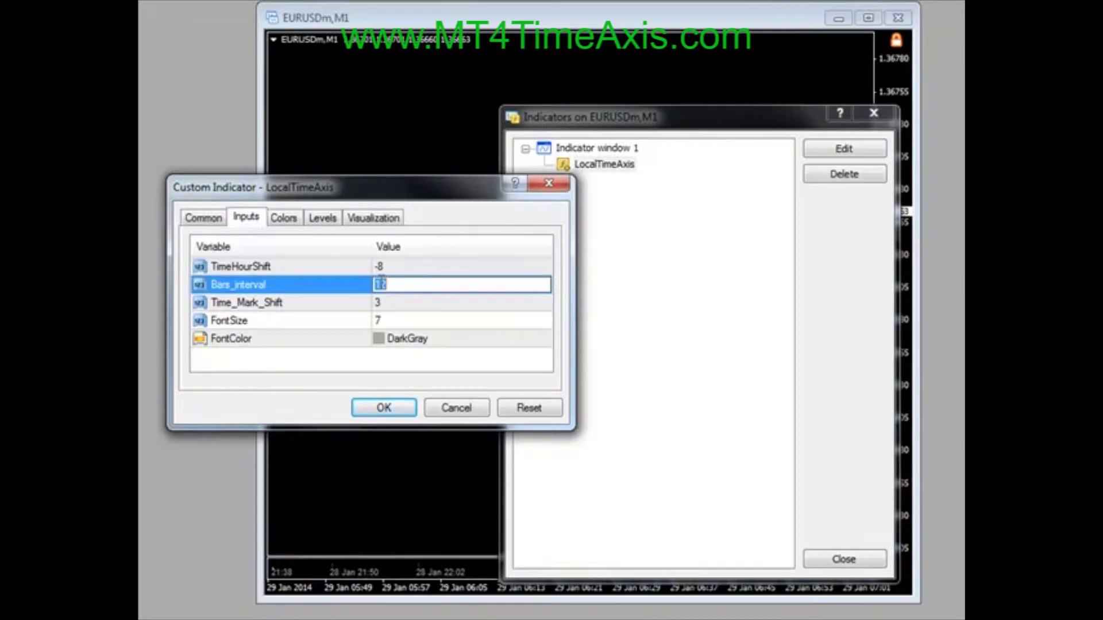
{"action": "left_click", "coordinate": [385, 409]}
{"action": "left_click", "coordinate": [385, 409]}
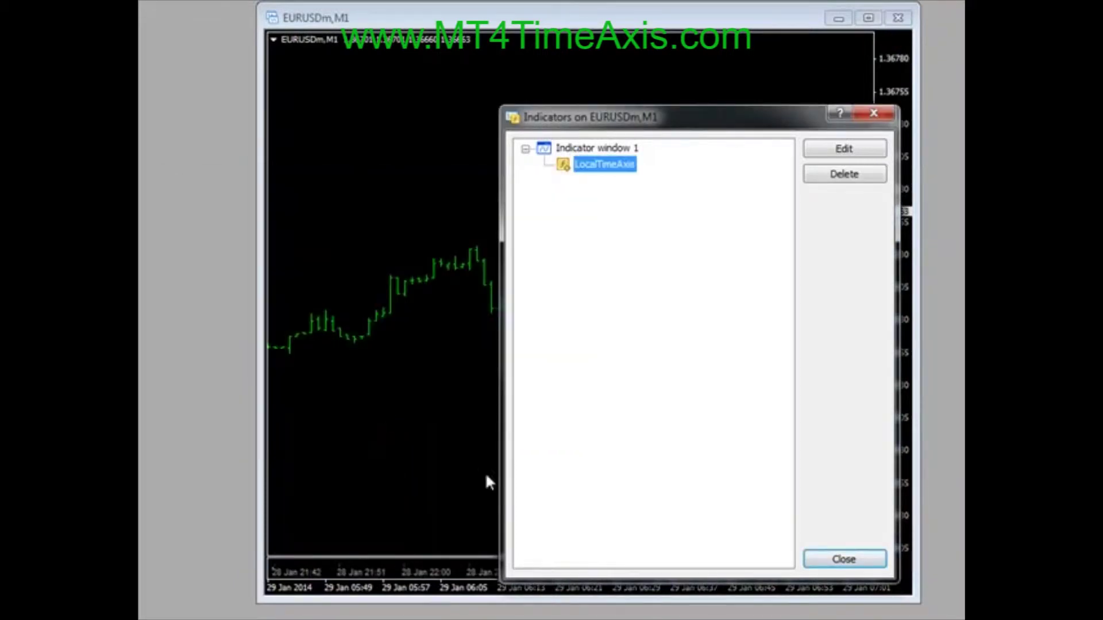
Re-edit and reapply the LocalTimeAxis parameters, then close the indicators list.
{"action": "left_click_drag", "start_coordinate": [795, 121], "coordinate": [170, 75]}
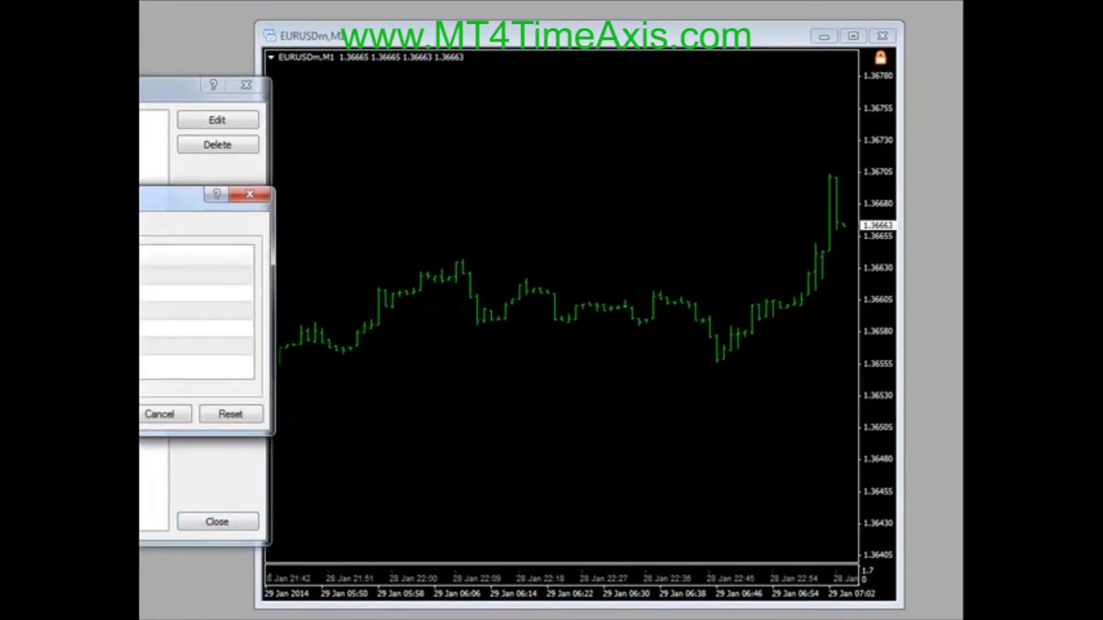
{"action": "double_click", "coordinate": [195, 294]}
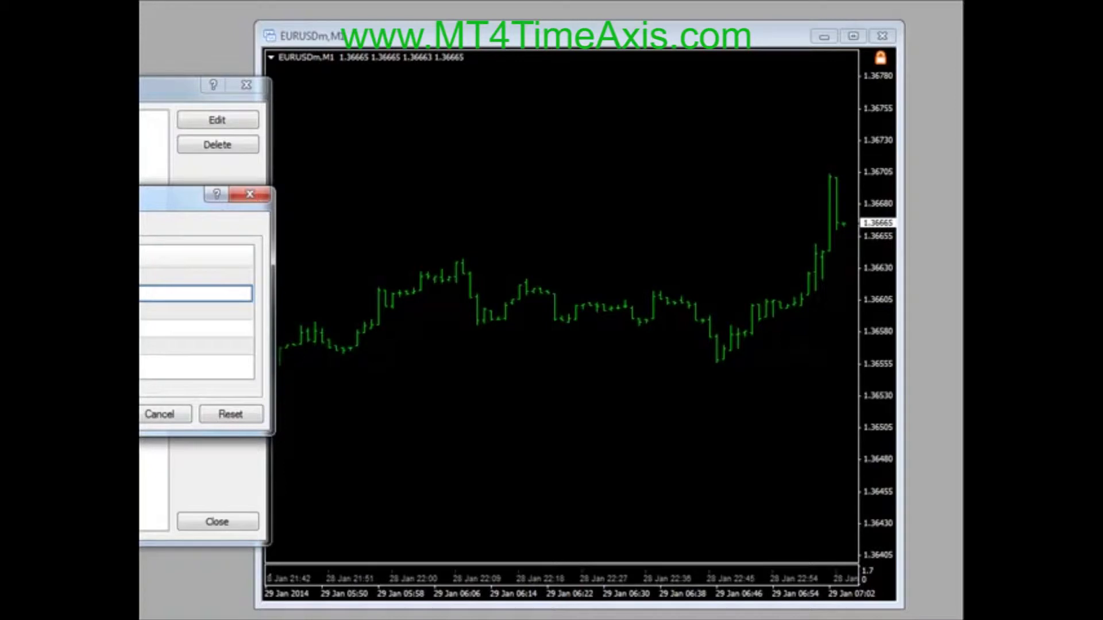
{"action": "key", "text": "Return"}
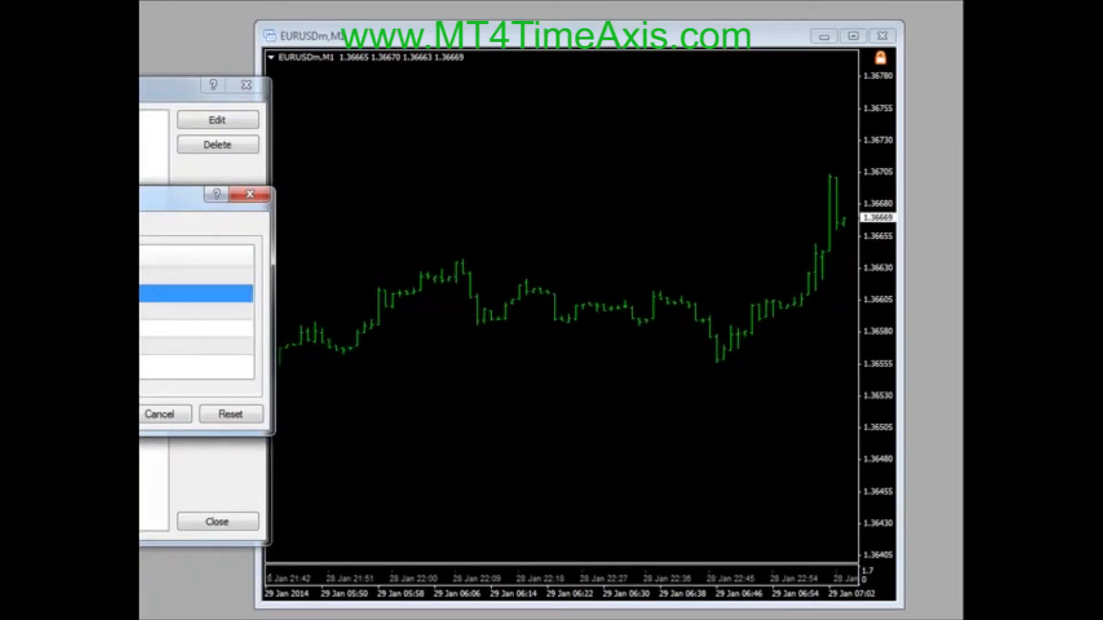
{"action": "key", "text": "Return"}
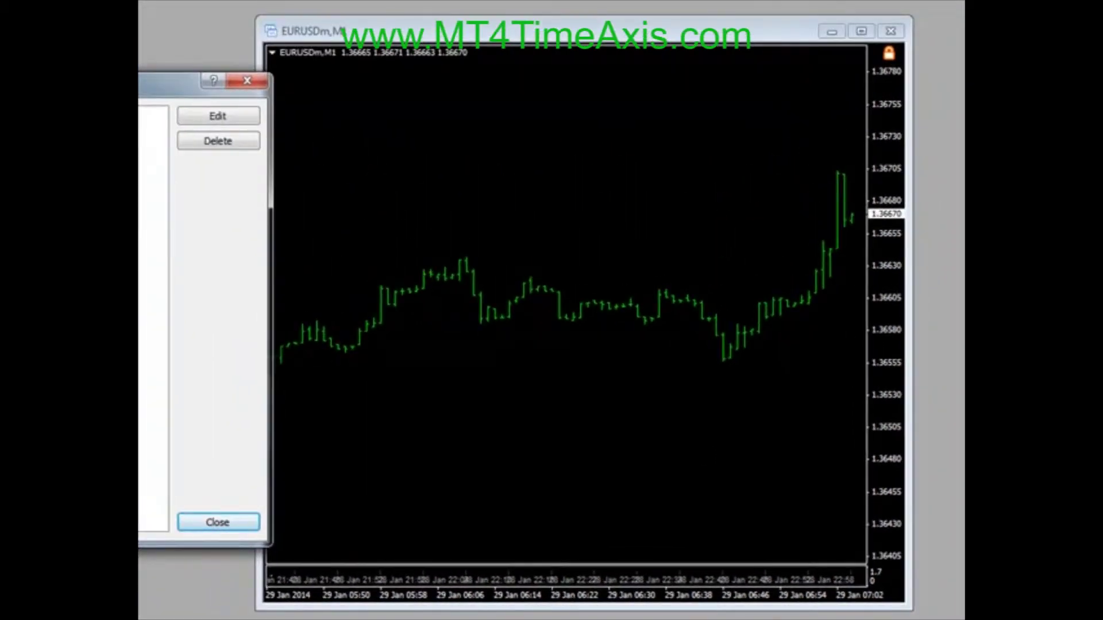
{"action": "left_click", "coordinate": [204, 253]}
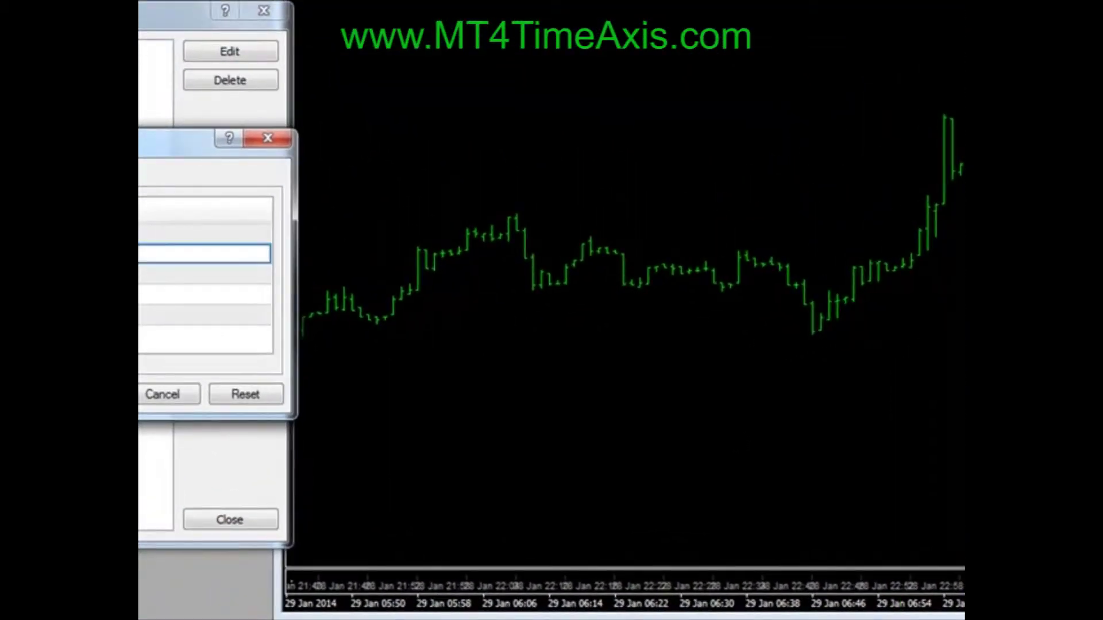
{"action": "key", "text": "Return"}
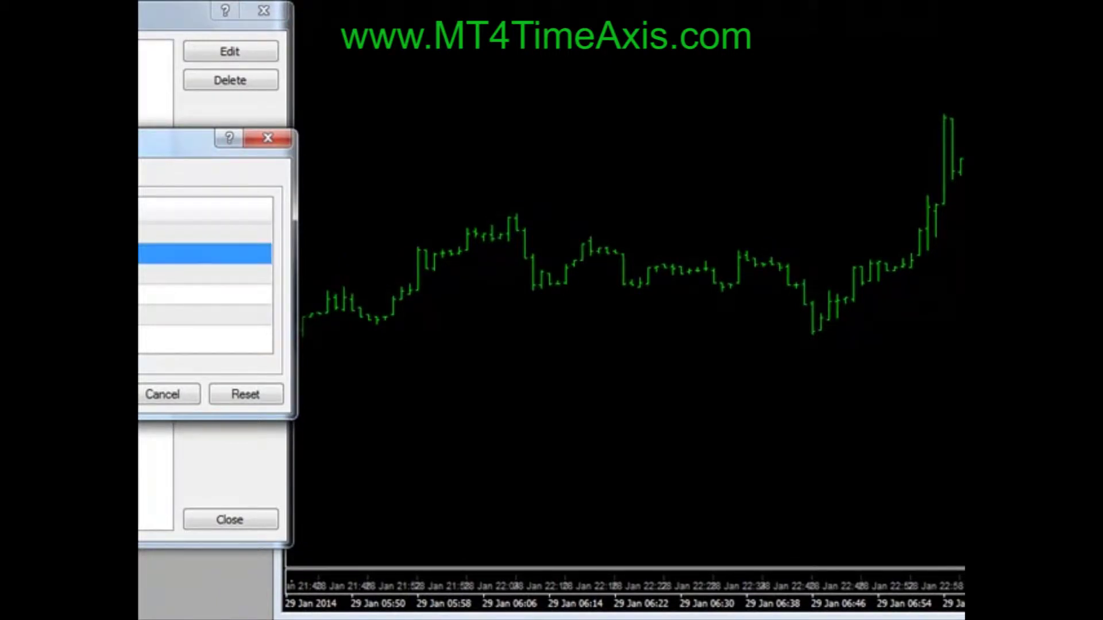
{"action": "key", "text": "Return"}
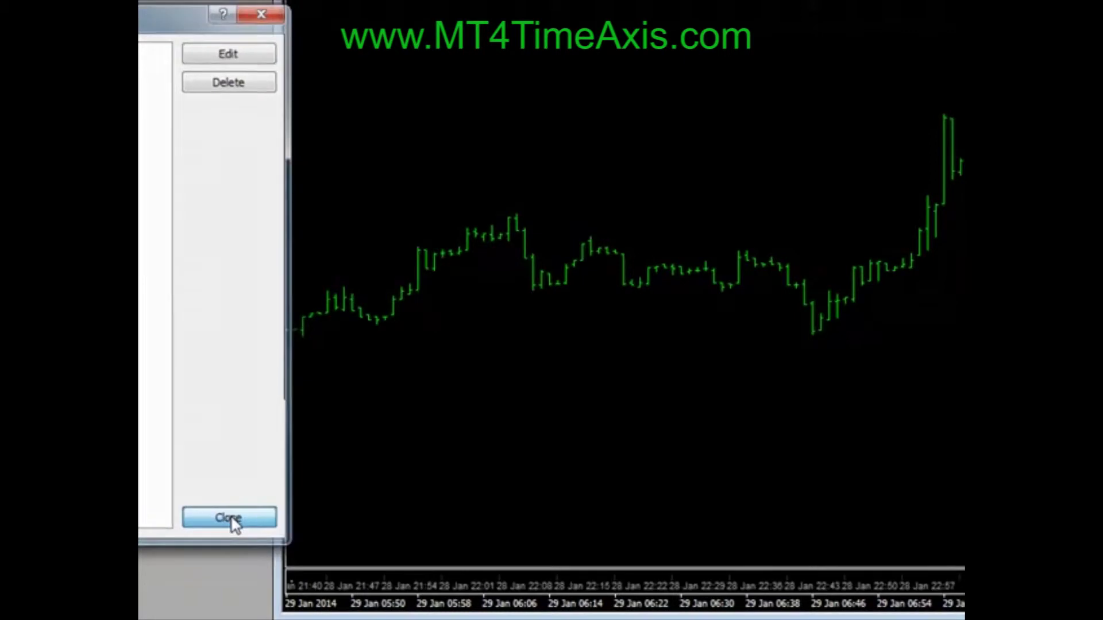
{"action": "left_click", "coordinate": [230, 518]}
Reopen LocalTimeAxis settings from the chart's Indicators List and select Time_Mark_Shift.
{"action": "right_click", "coordinate": [497, 78]}
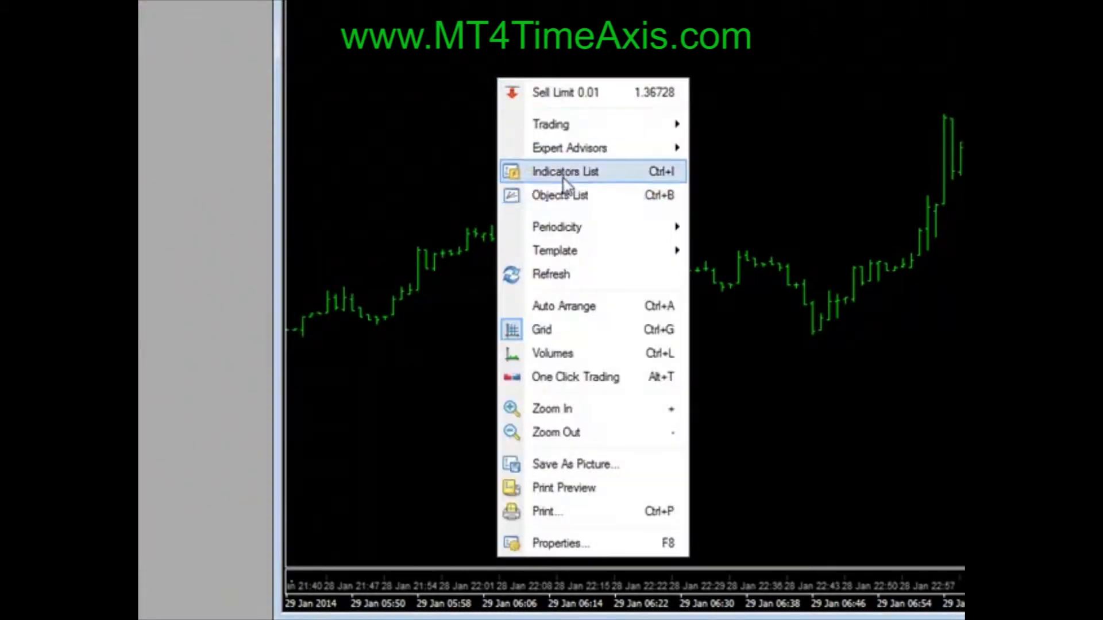
{"action": "left_click", "coordinate": [564, 174]}
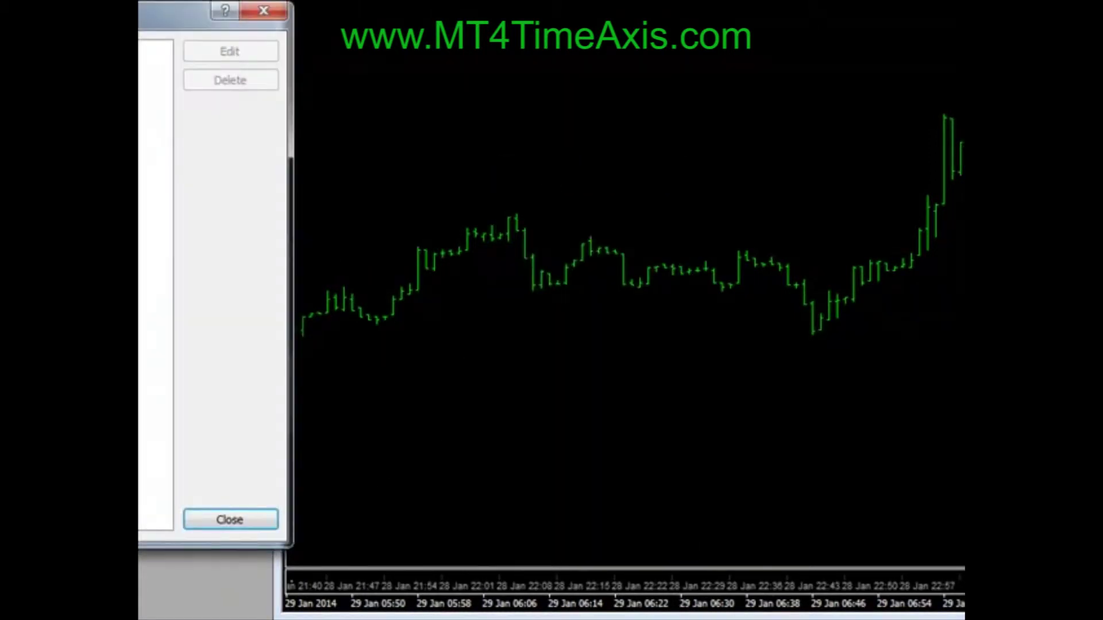
{"action": "double_click", "coordinate": [155, 50]}
{"action": "left_click", "coordinate": [204, 253]}
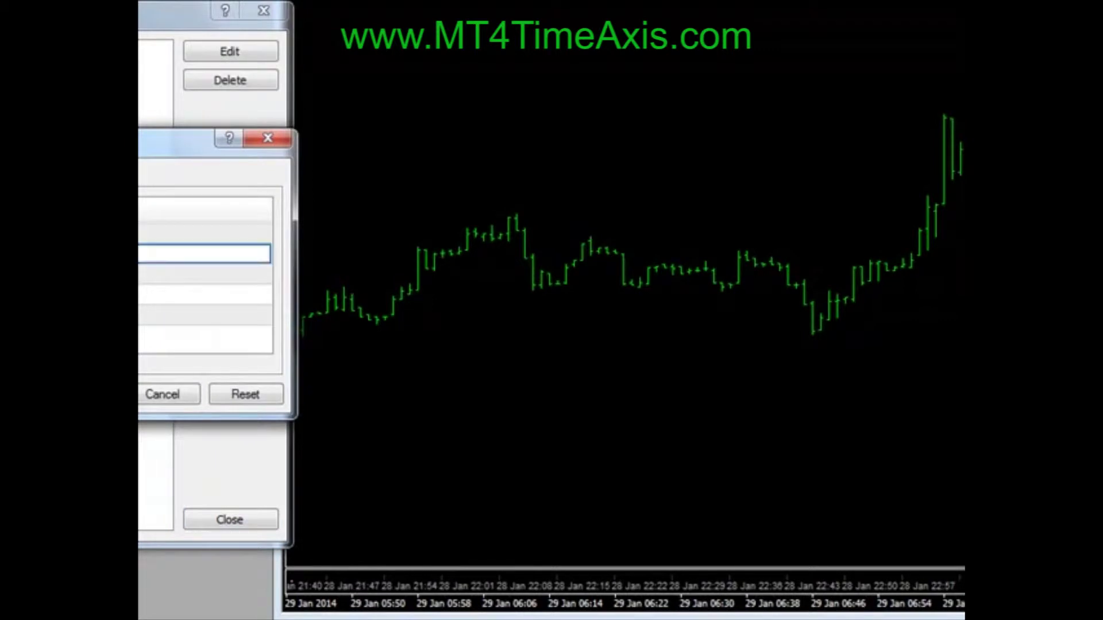
{"action": "key", "text": "Return"}
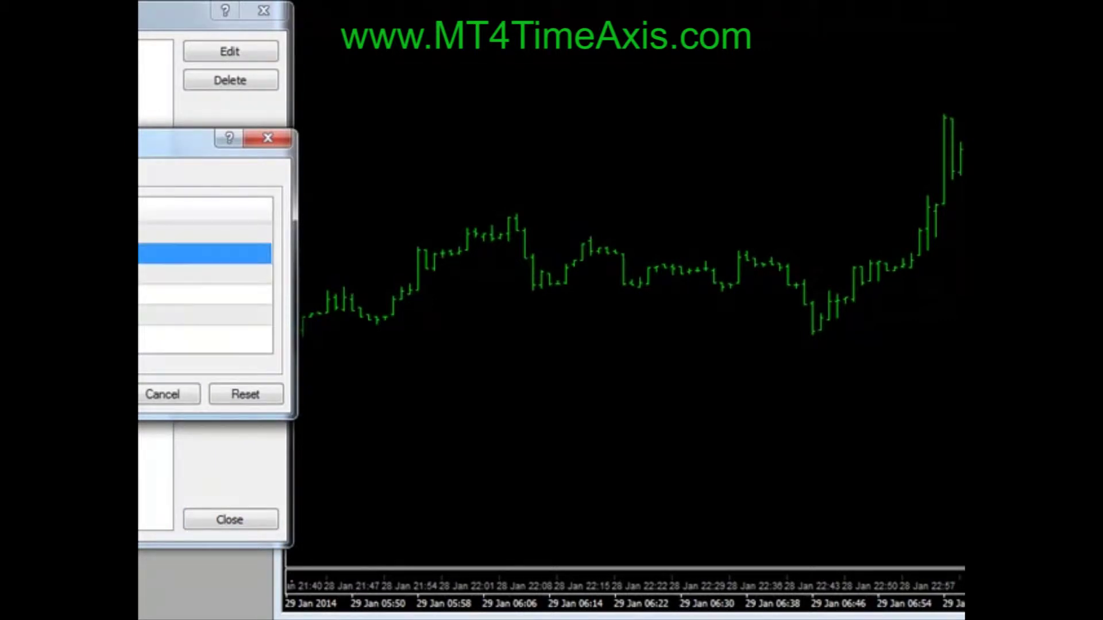
{"action": "key", "text": "Return"}
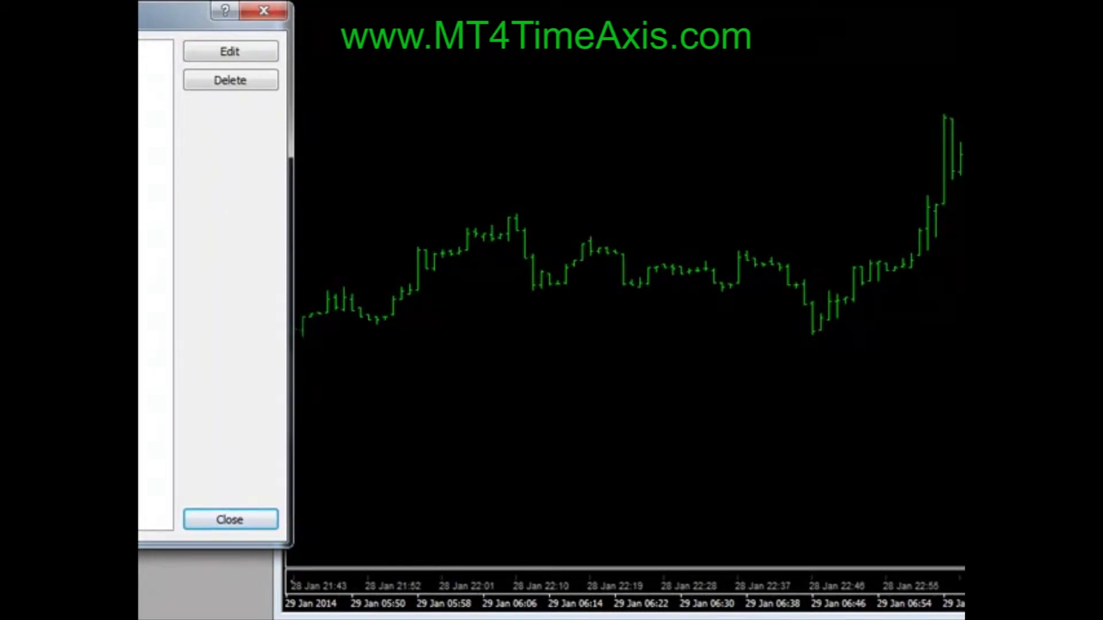
{"action": "left_click_drag", "start_coordinate": [172, 173], "coordinate": [573, 22]}
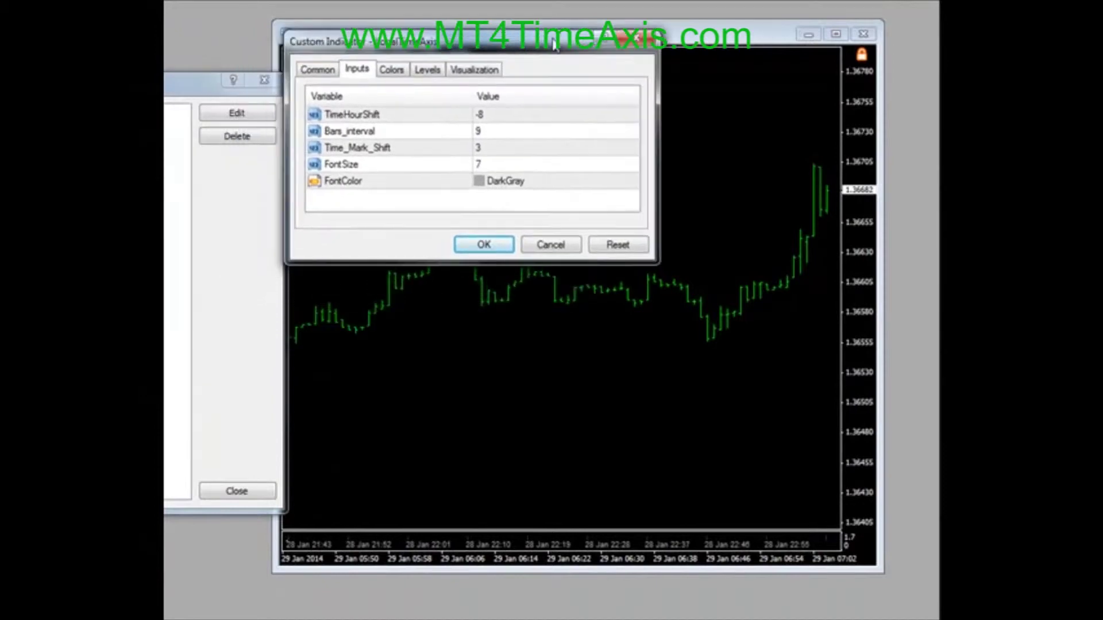
{"action": "left_click", "coordinate": [509, 127]}
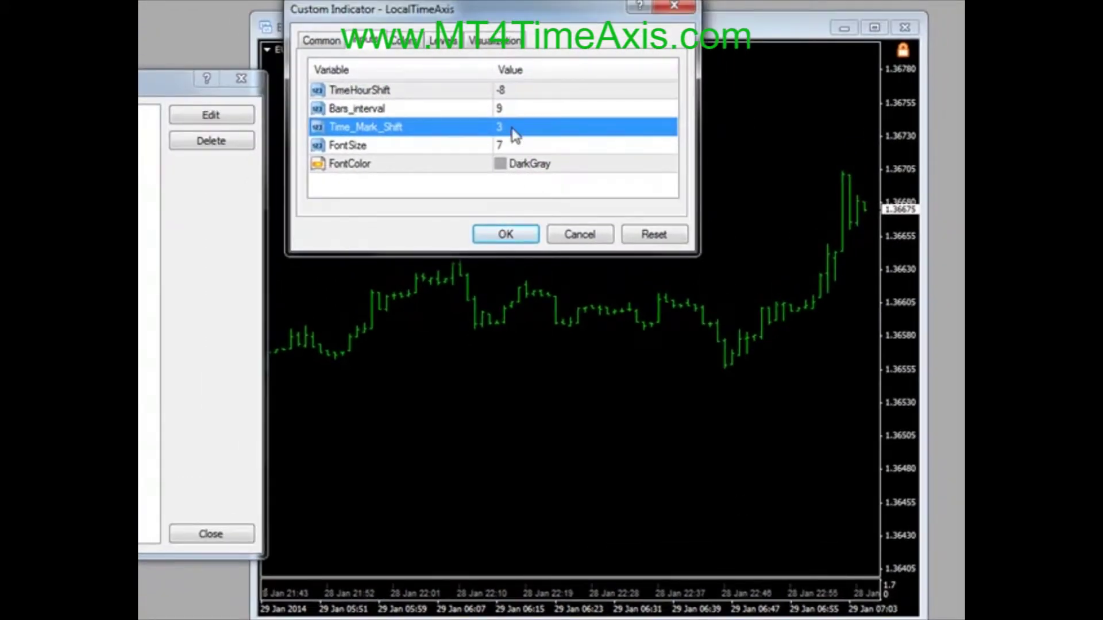
Change Time_Mark_Shift from 3 to 0 and apply it to the chart.
{"action": "left_click", "coordinate": [514, 134]}
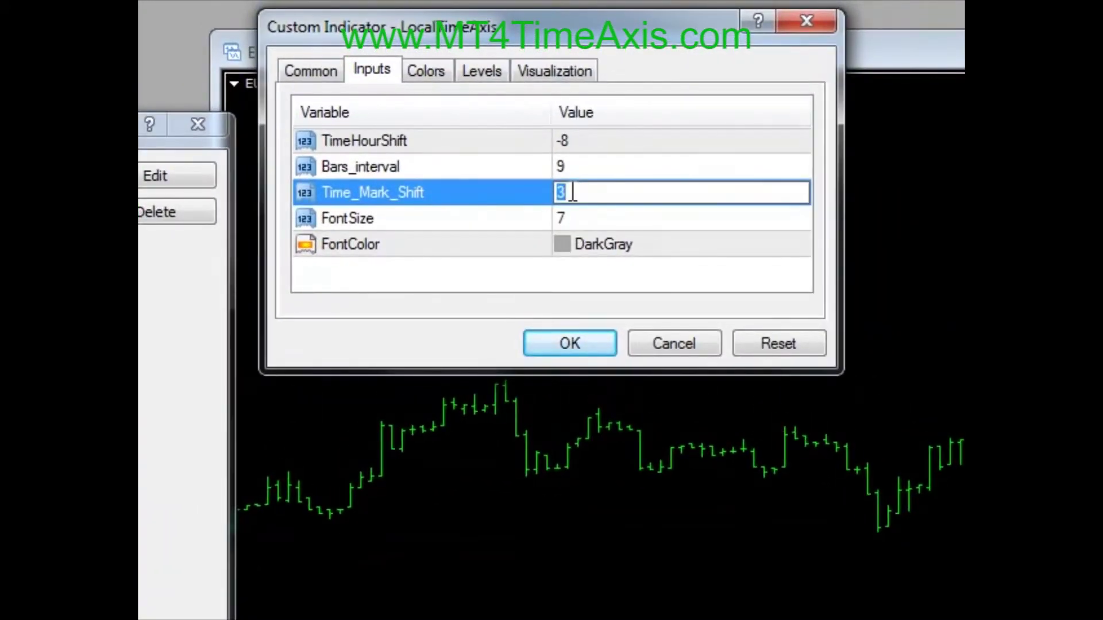
{"action": "type", "text": "0"}
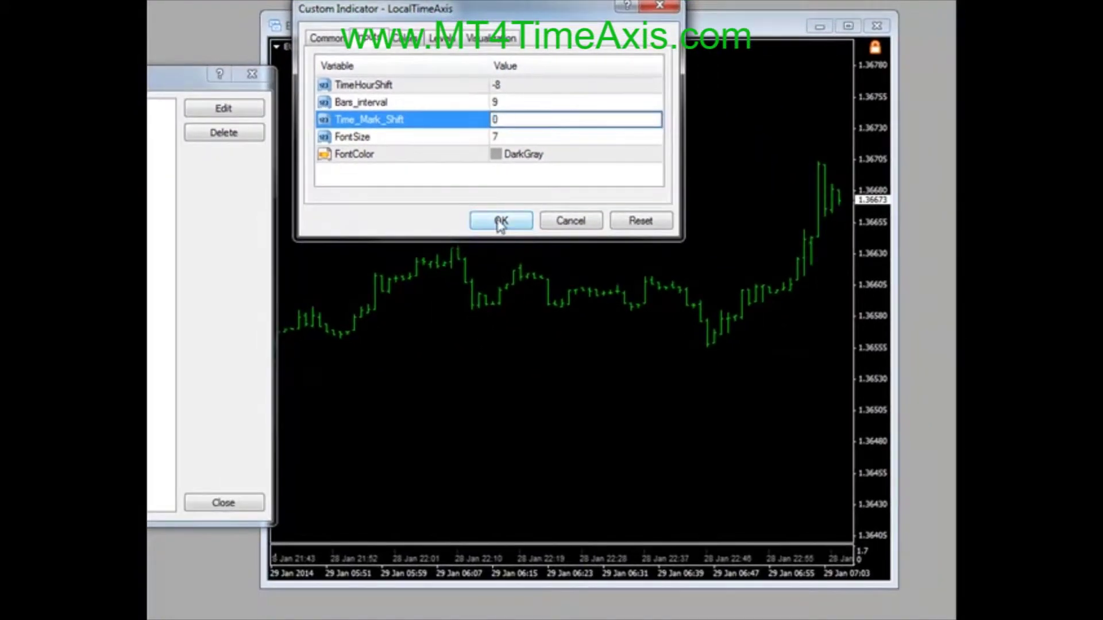
{"action": "left_click", "coordinate": [500, 223]}
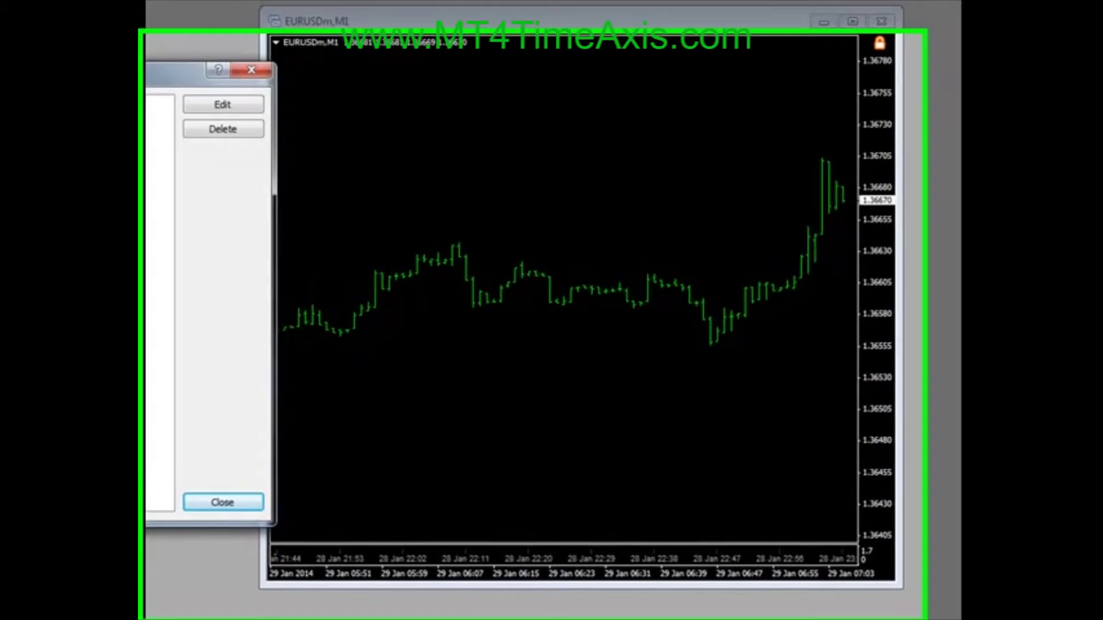
{"action": "left_click", "coordinate": [201, 294]}
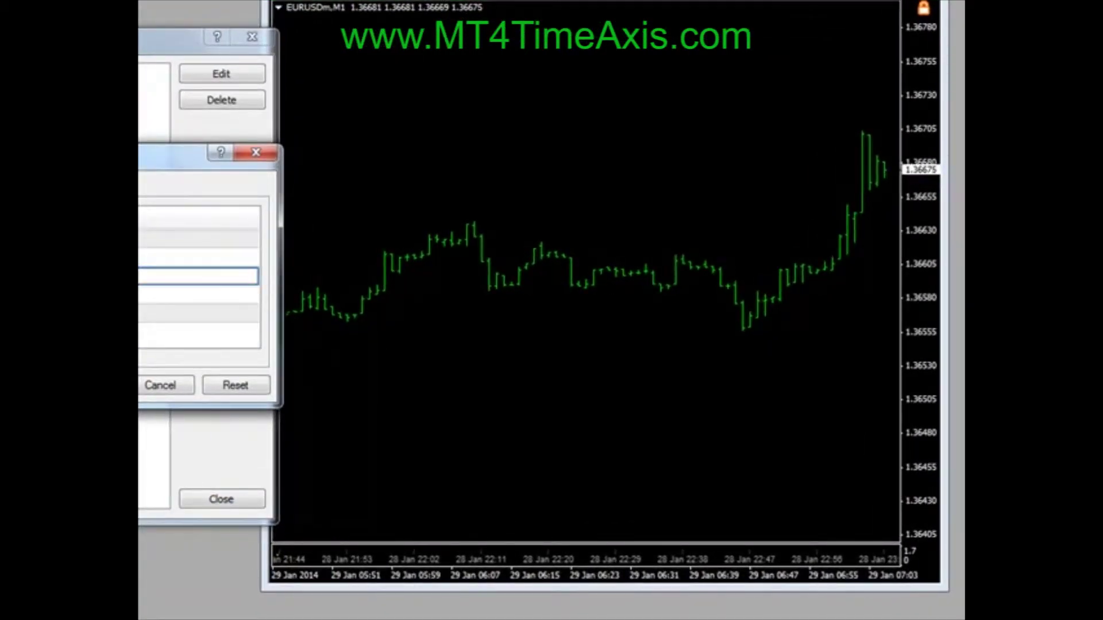
{"action": "key", "text": "Return"}
{"action": "key", "text": "Return"}
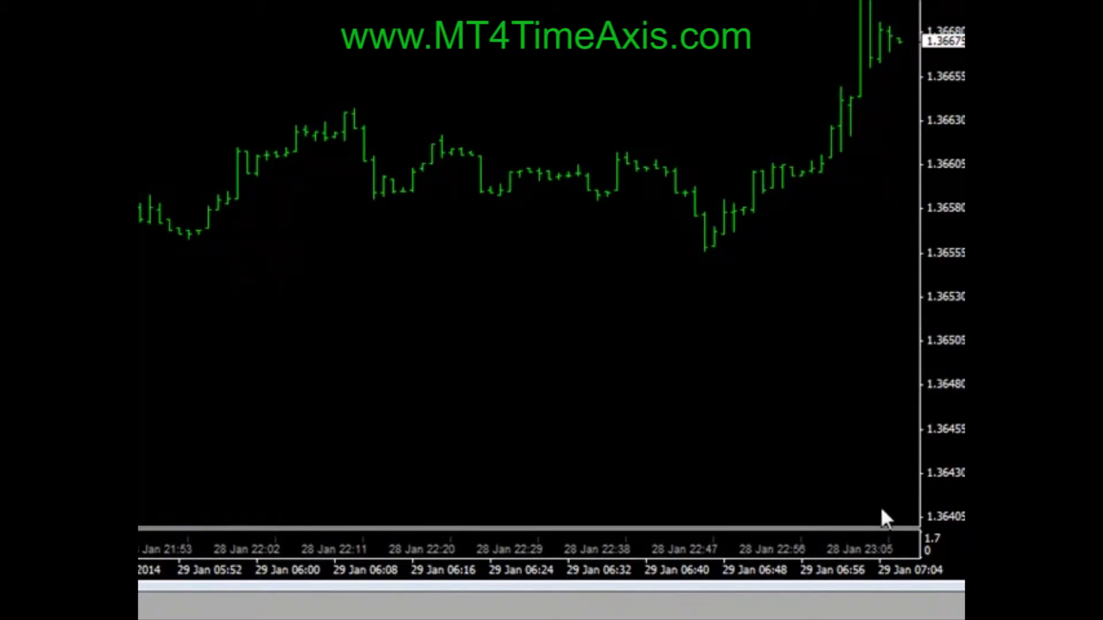
Set the LocalTimeAxis FontSize to 9 and FontColor to Lime, then apply.
{"action": "double_click", "coordinate": [159, 227]}
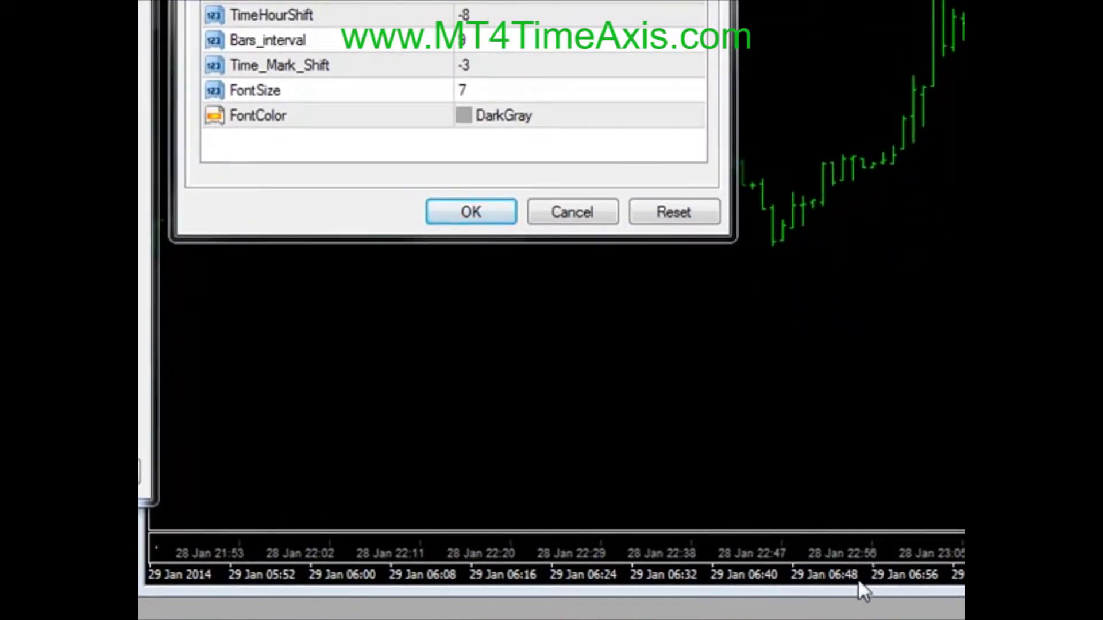
{"action": "left_click", "coordinate": [461, 91]}
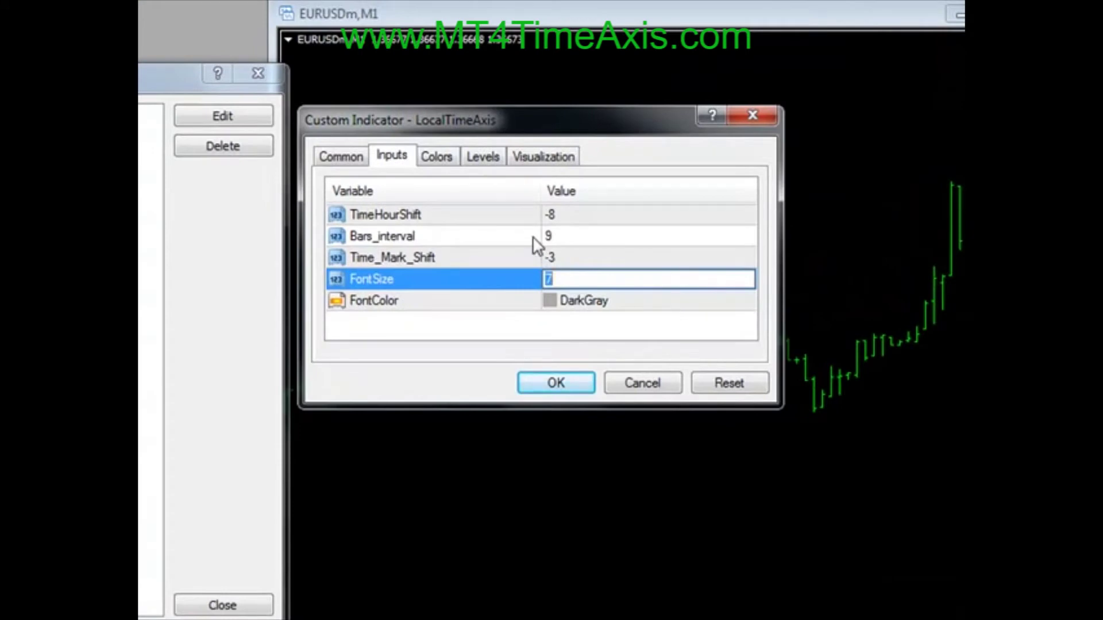
{"action": "type", "text": "9"}
{"action": "left_click", "coordinate": [721, 301]}
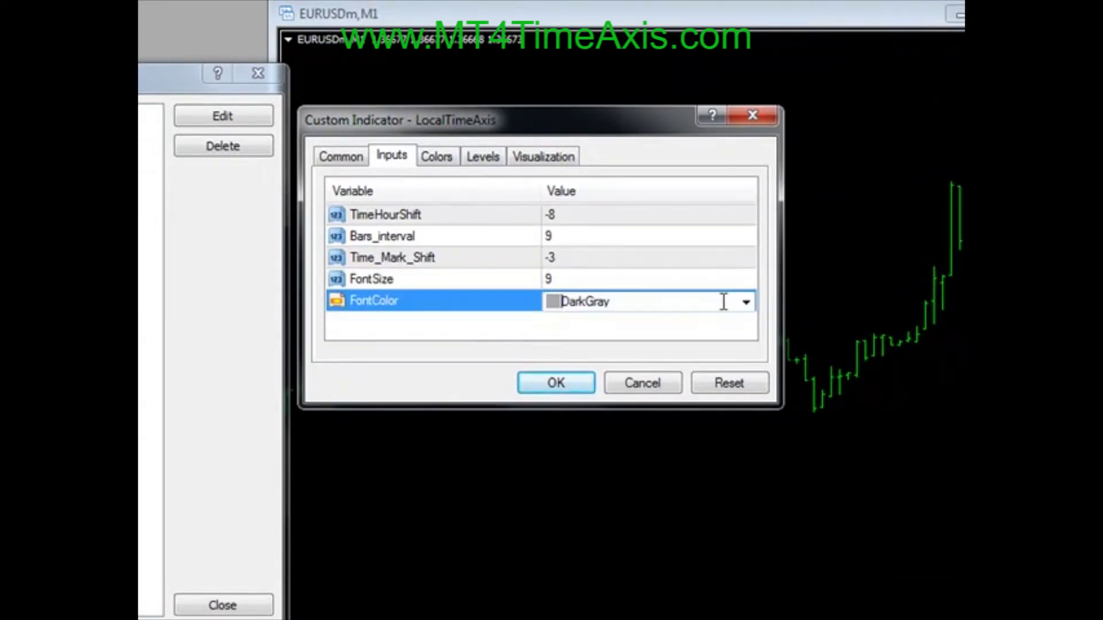
{"action": "left_click", "coordinate": [746, 302]}
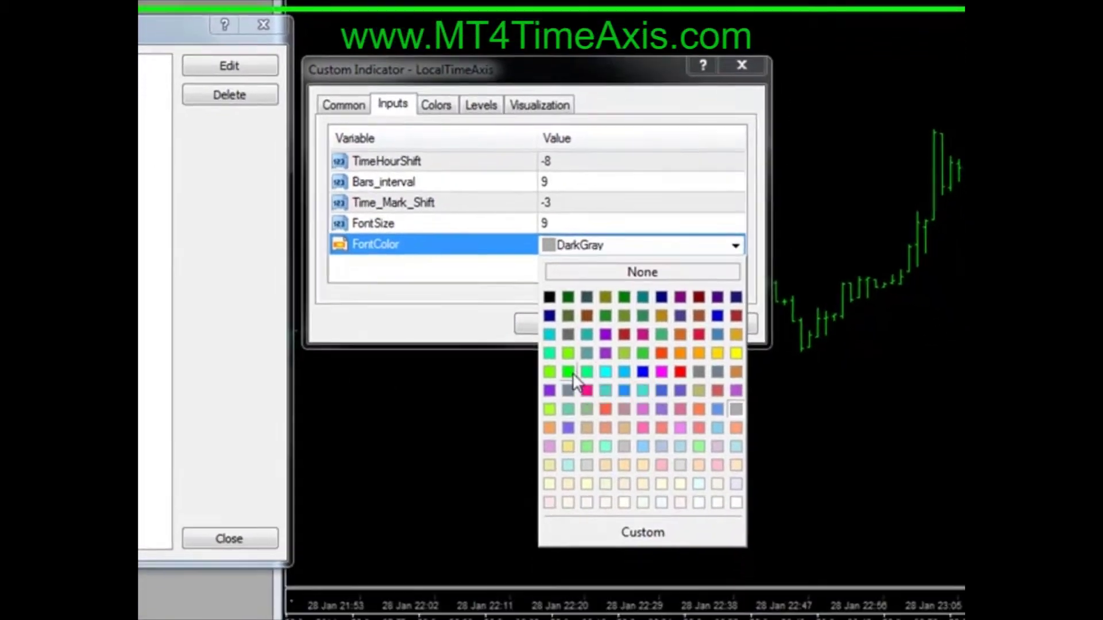
{"action": "left_click", "coordinate": [572, 432]}
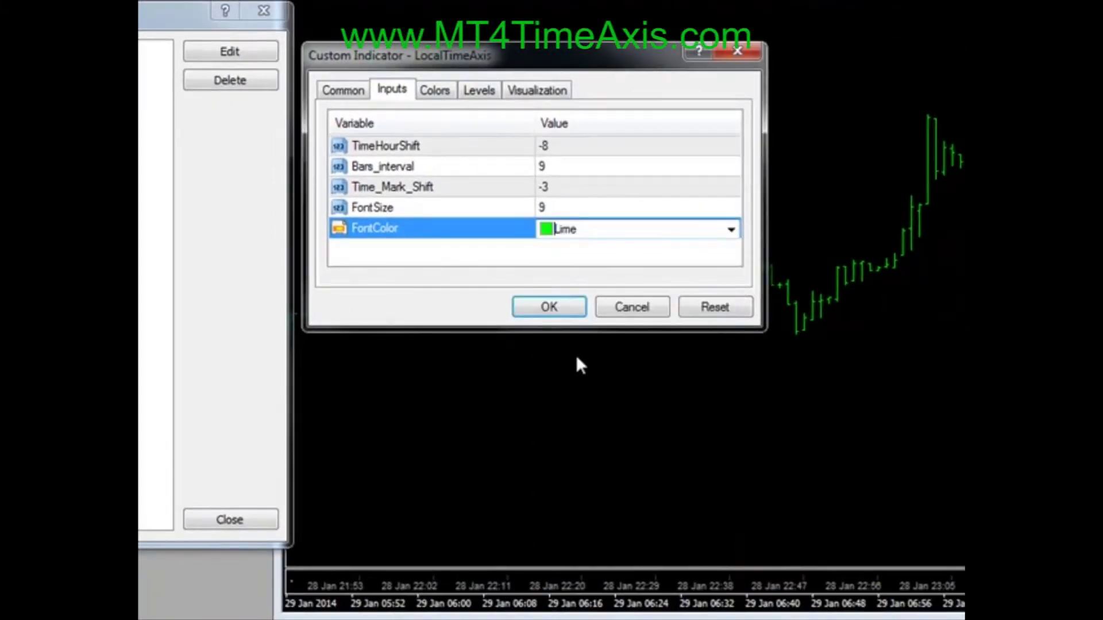
{"action": "left_click", "coordinate": [555, 305]}
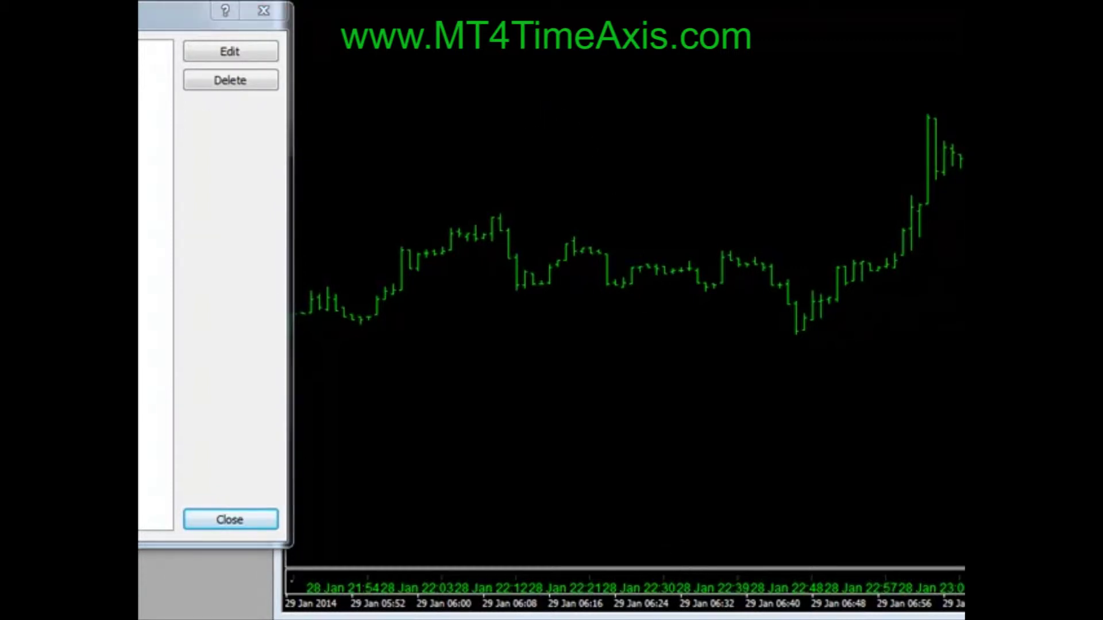
Set LocalTimeAxis's Bars_interval to 12 and apply it.
{"action": "left_click", "coordinate": [229, 51]}
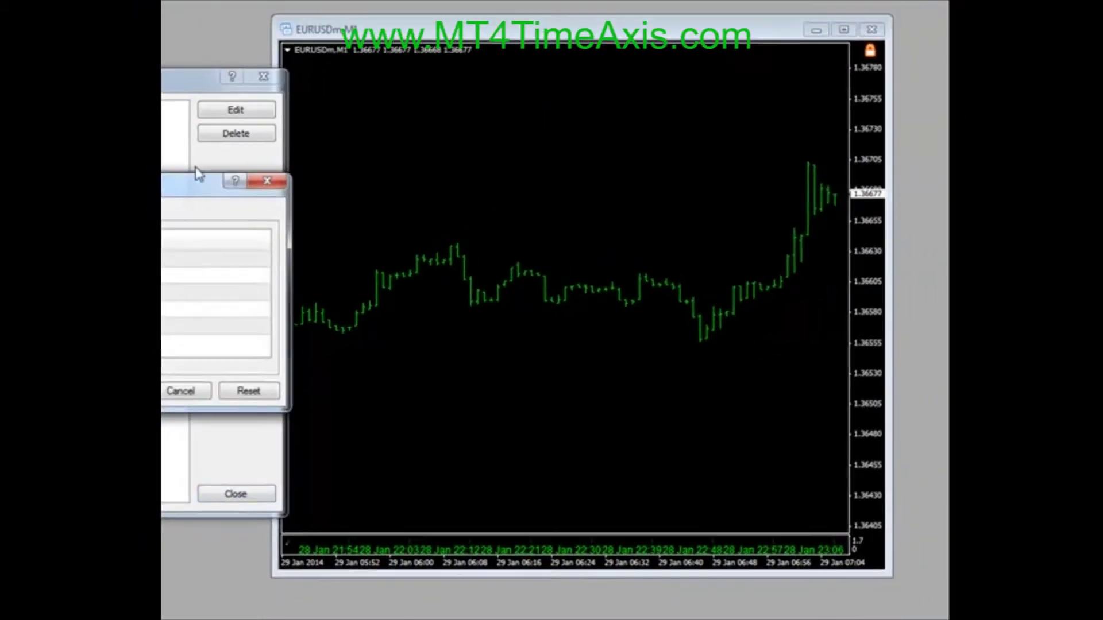
{"action": "left_click_drag", "start_coordinate": [198, 174], "coordinate": [552, 98]}
{"action": "double_click", "coordinate": [469, 196]}
{"action": "type", "text": "11"}
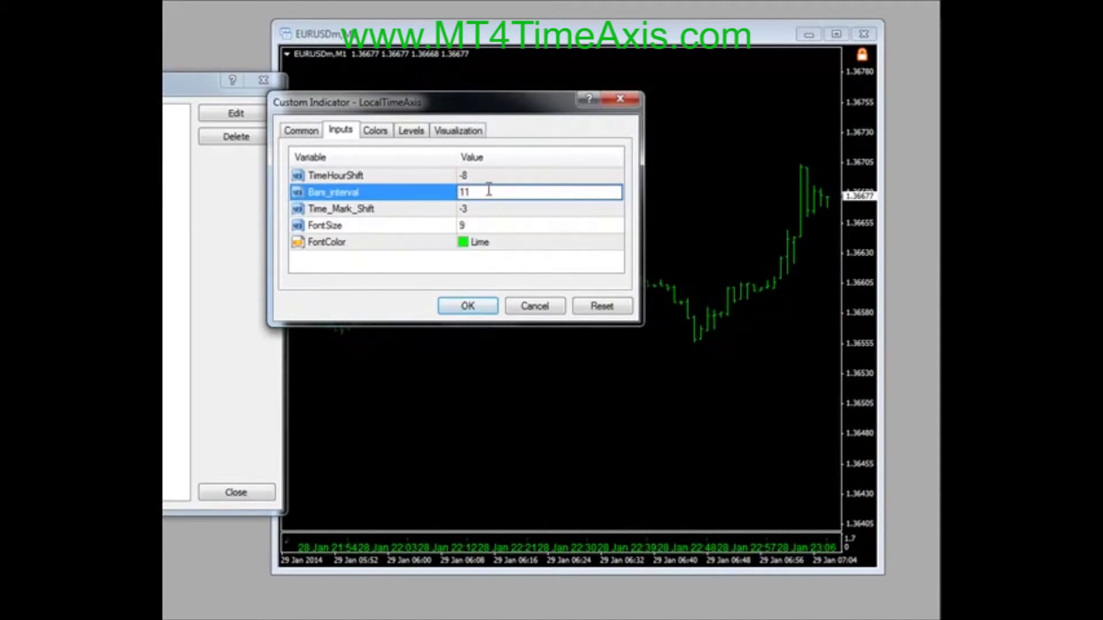
{"action": "key", "text": "BackSpace"}
{"action": "type", "text": "2"}
{"action": "left_click", "coordinate": [466, 305]}
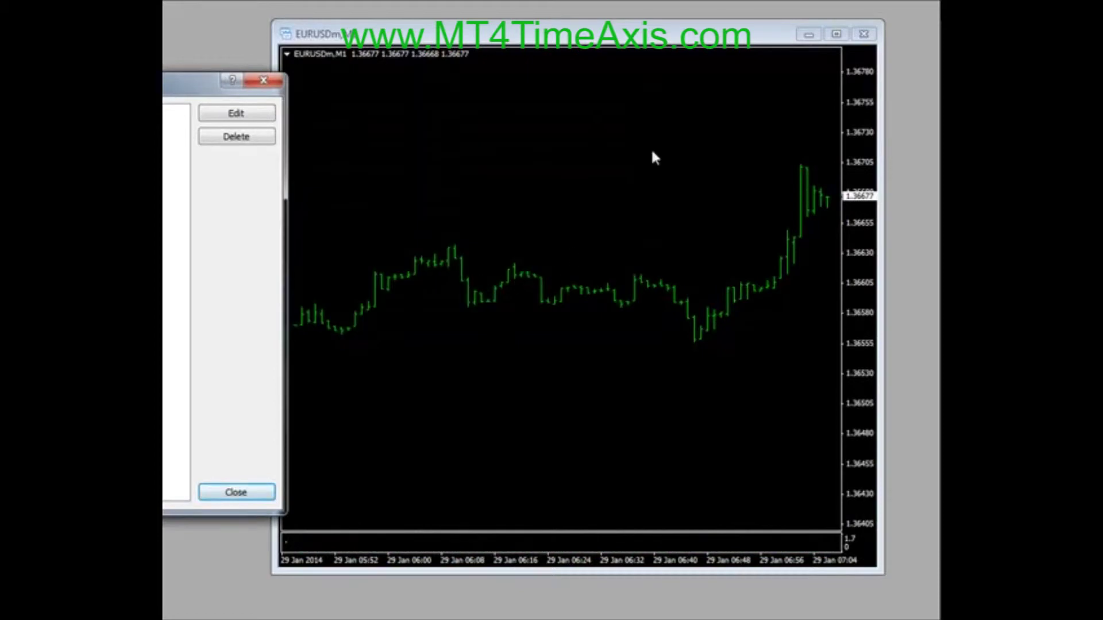
{"action": "left_click", "coordinate": [862, 56]}
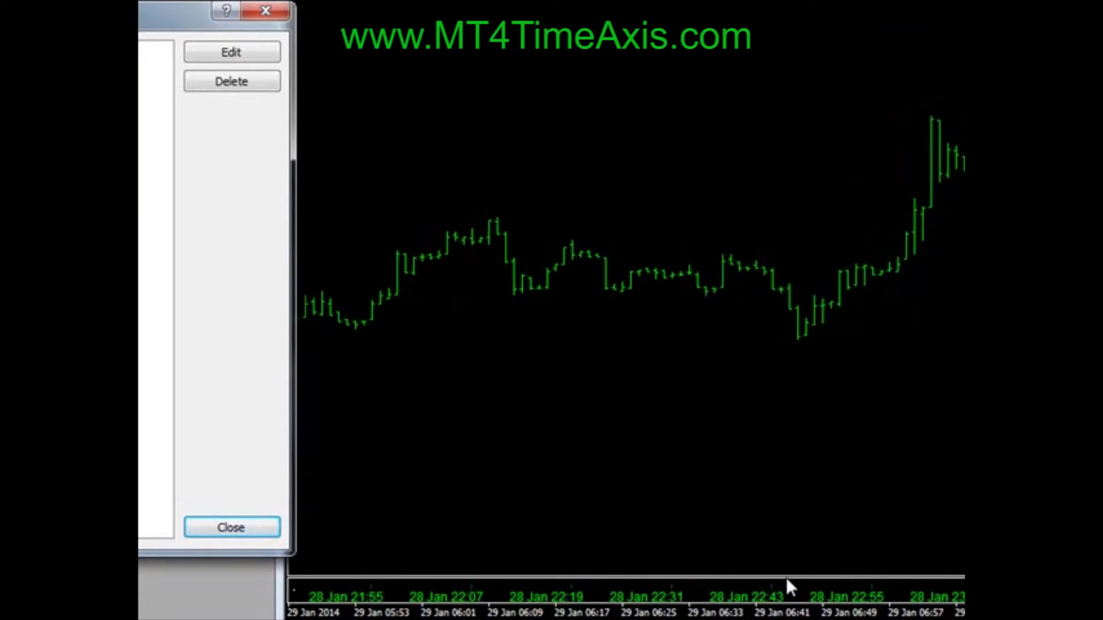
Close the Indicators list, enlarge the time-axis pane, then shrink it back to a strip.
{"action": "left_click", "coordinate": [227, 527]}
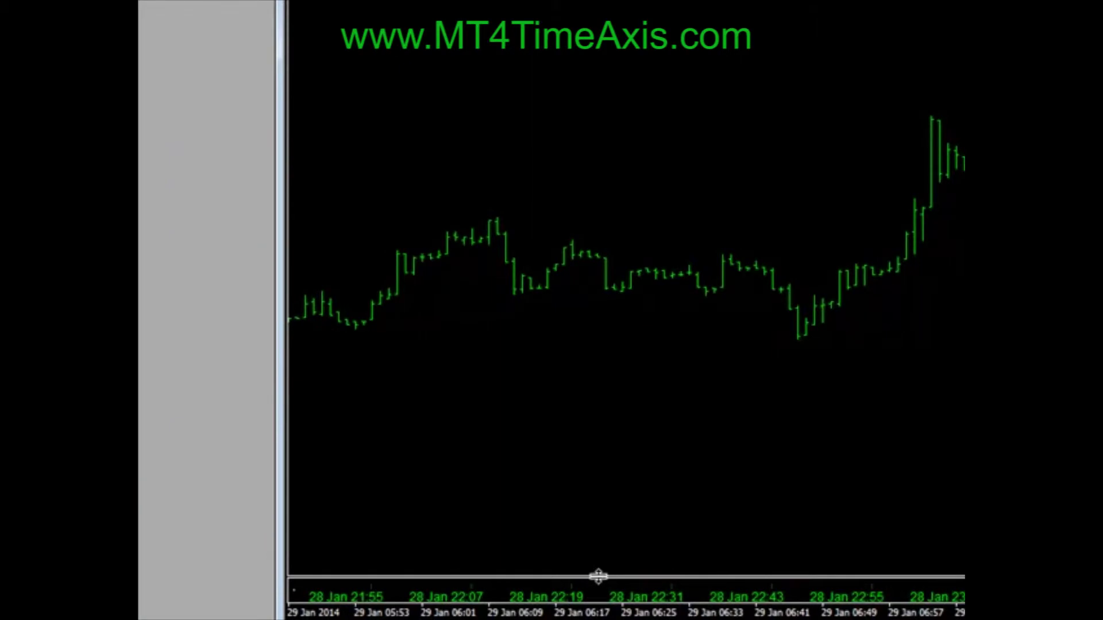
{"action": "left_click_drag", "start_coordinate": [597, 576], "coordinate": [572, 416]}
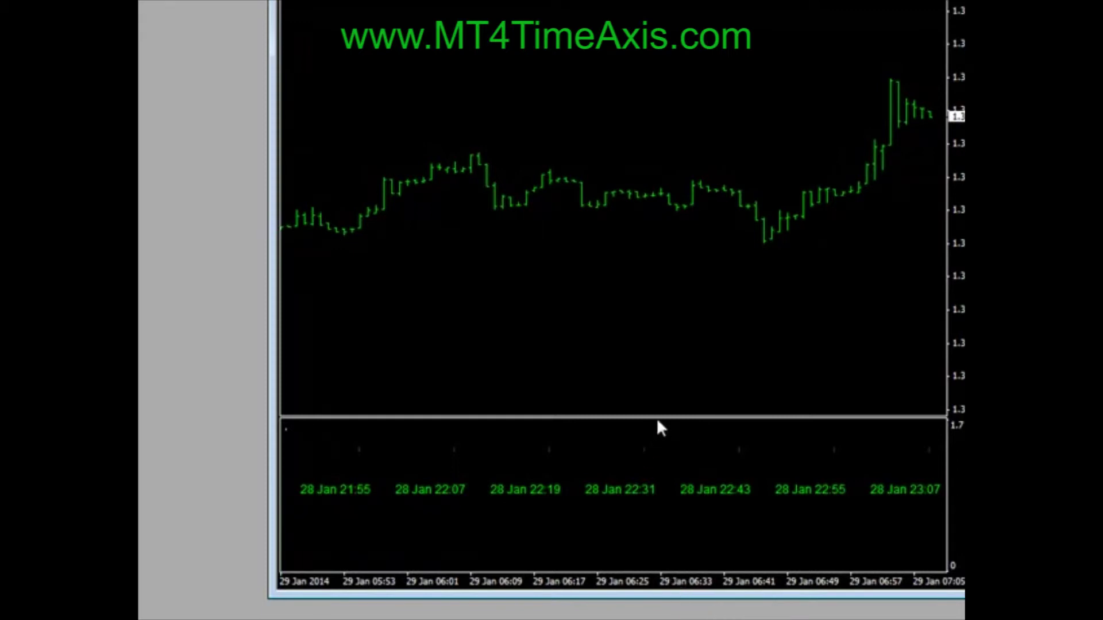
{"action": "left_click_drag", "start_coordinate": [657, 419], "coordinate": [653, 547]}
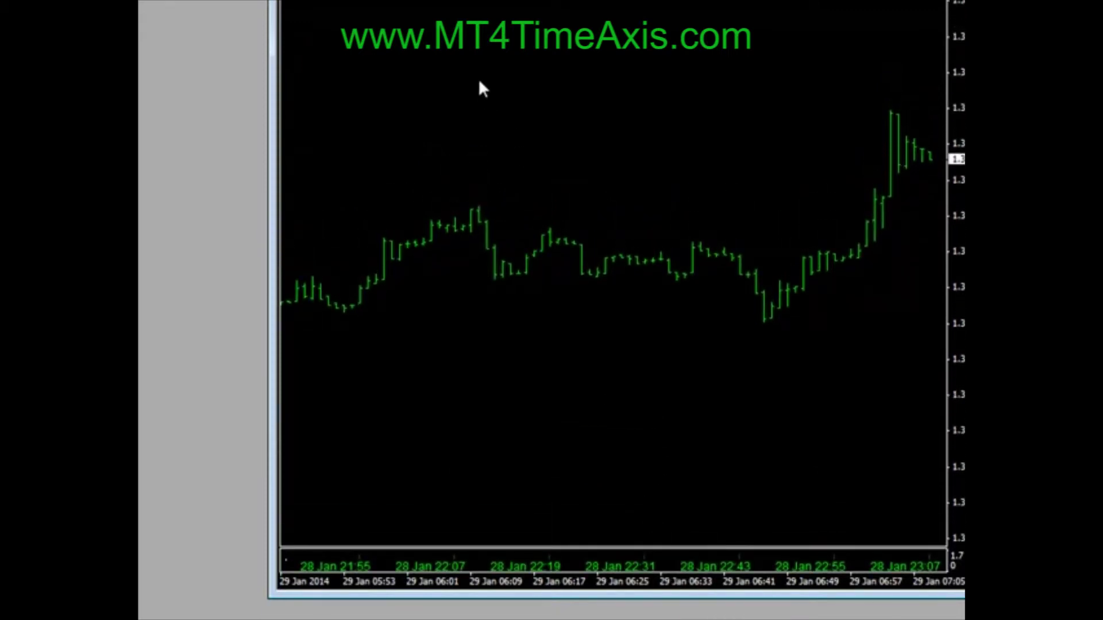
Change the LocalTimeAxis FontColor to White via the Indicators List, then close the list.
{"action": "right_click", "coordinate": [478, 86]}
{"action": "left_click", "coordinate": [508, 168]}
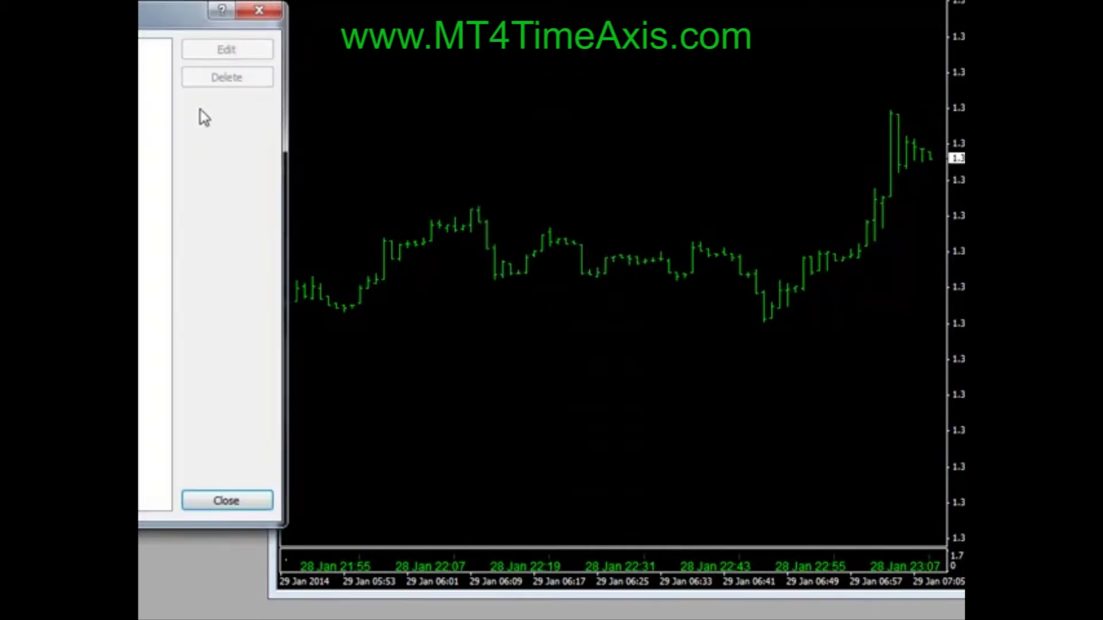
{"action": "double_click", "coordinate": [155, 47]}
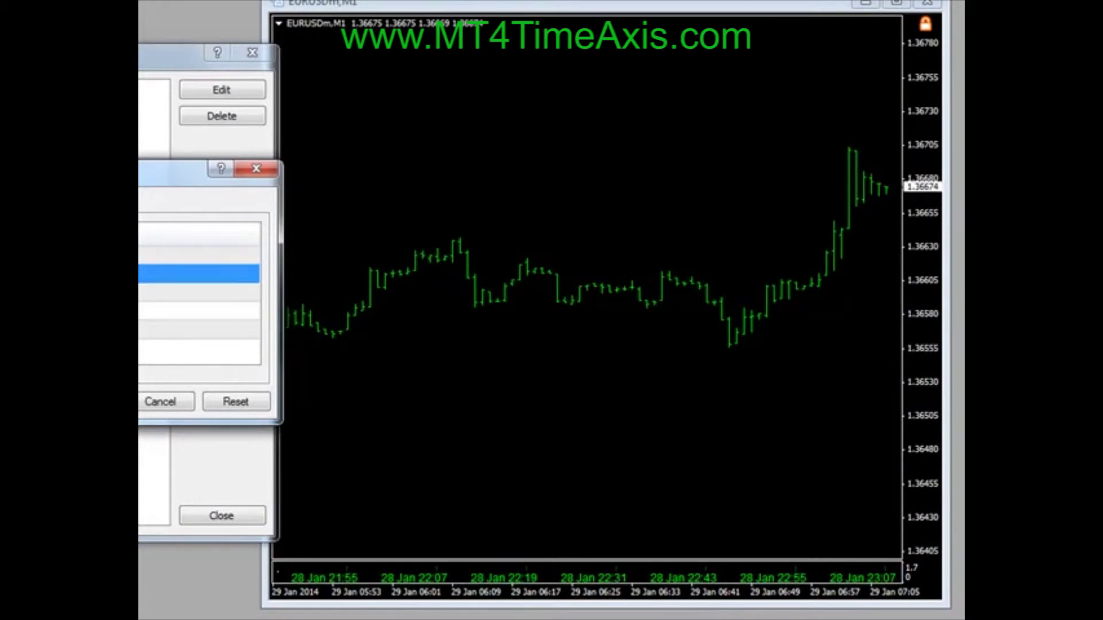
{"action": "left_click", "coordinate": [198, 274]}
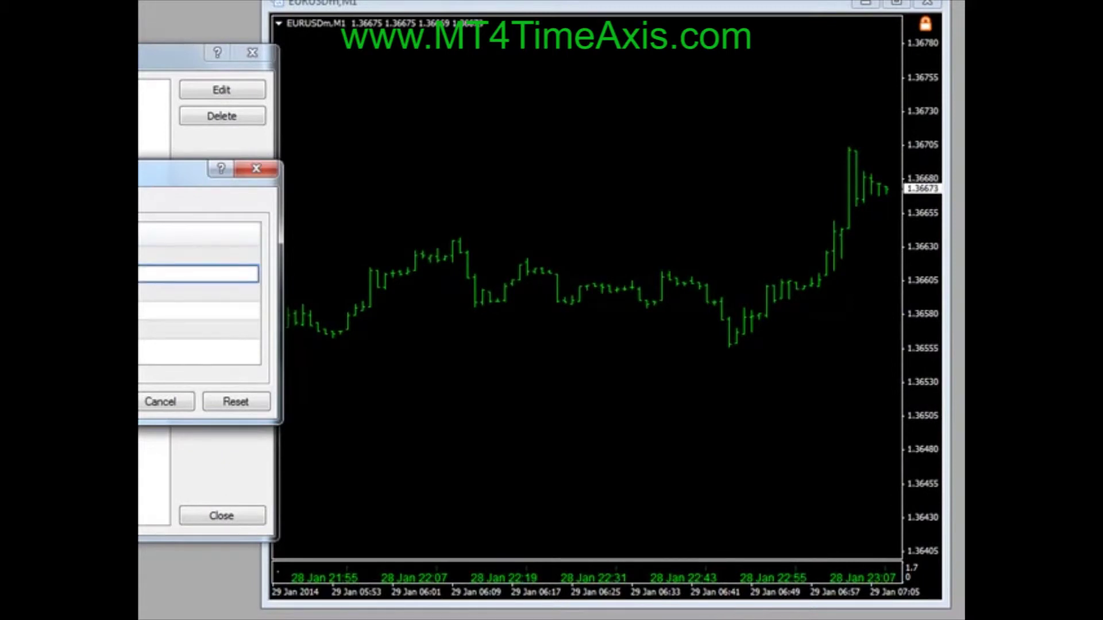
{"action": "left_click", "coordinate": [229, 332]}
{"action": "left_click", "coordinate": [251, 331]}
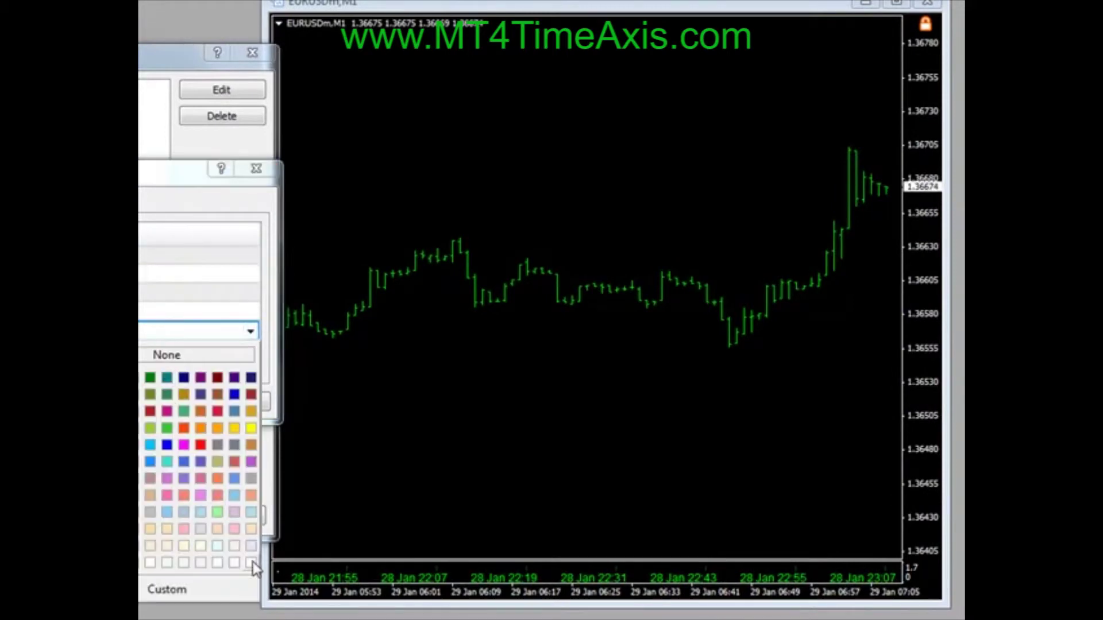
{"action": "left_click", "coordinate": [238, 532]}
{"action": "key", "text": "Return"}
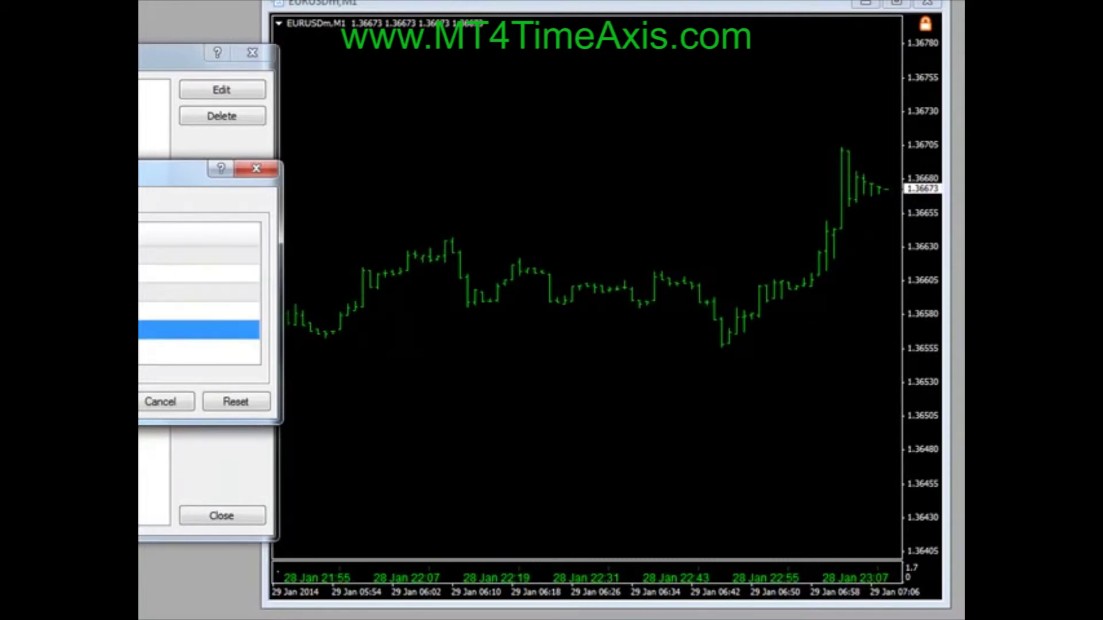
{"action": "key", "text": "Return"}
{"action": "left_click", "coordinate": [222, 516]}
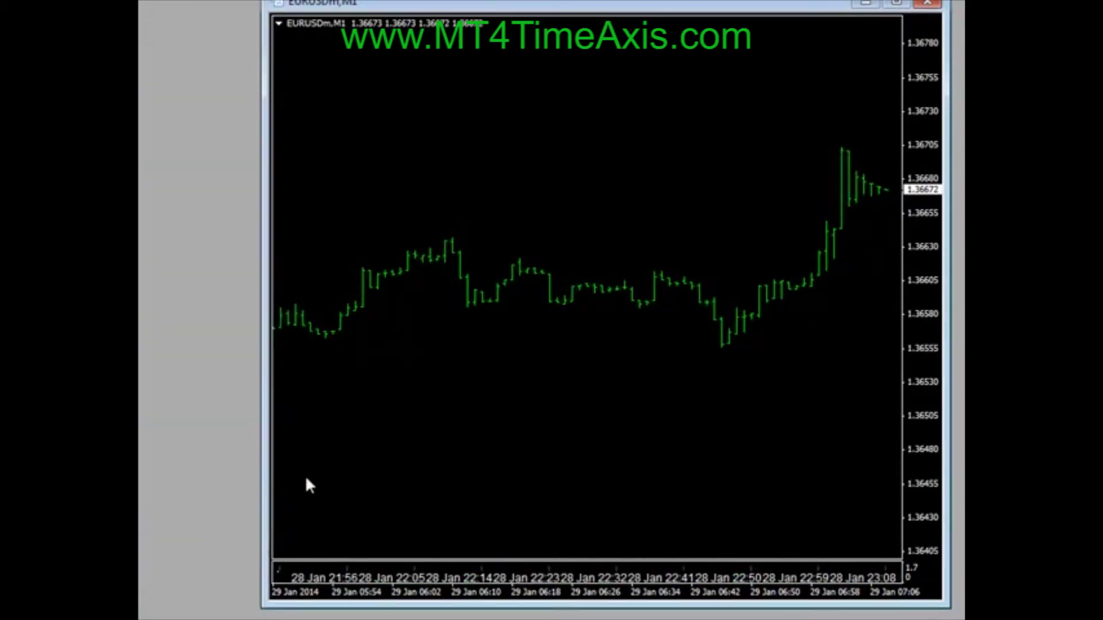
Edit one LocalTimeAxis input value from the Indicators List, then close the list.
{"action": "right_click", "coordinate": [464, 78]}
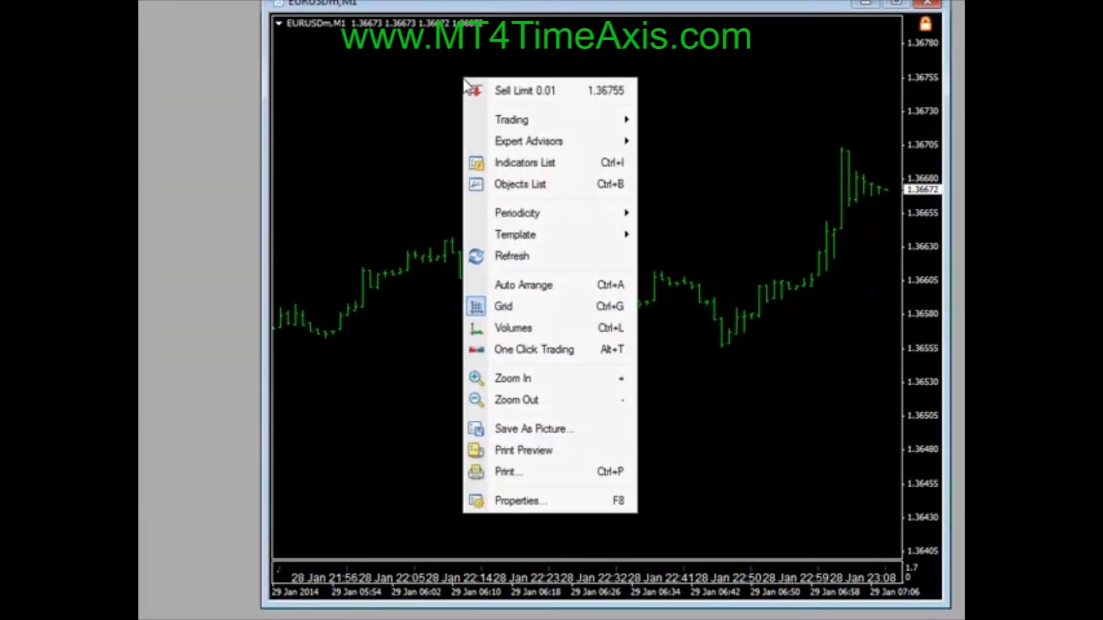
{"action": "left_click", "coordinate": [529, 167]}
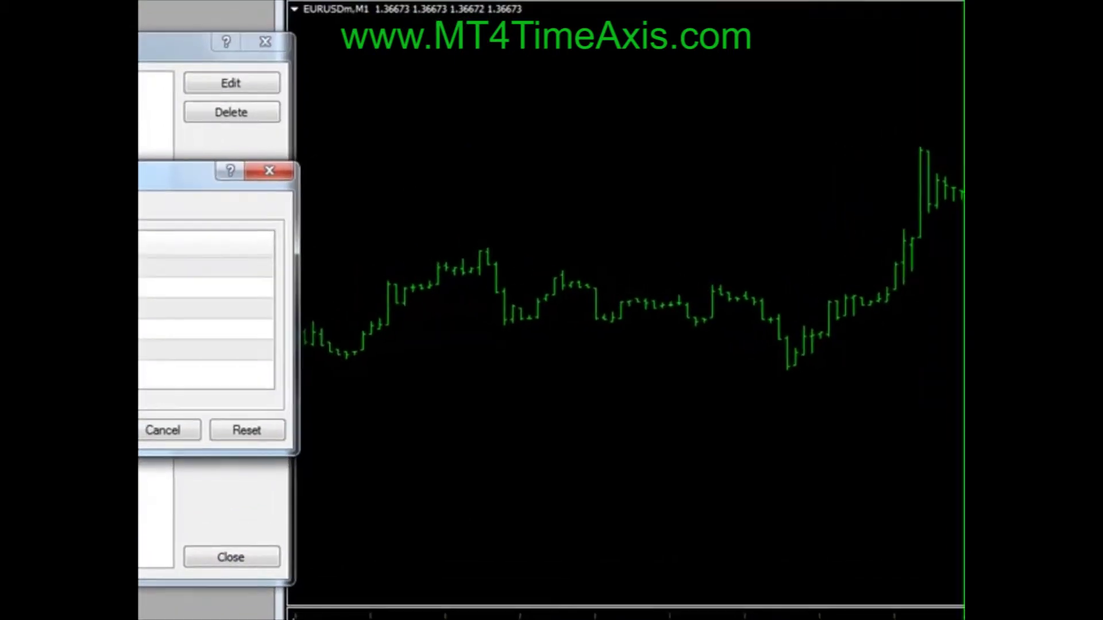
{"action": "left_click", "coordinate": [205, 287]}
{"action": "key", "text": "Return"}
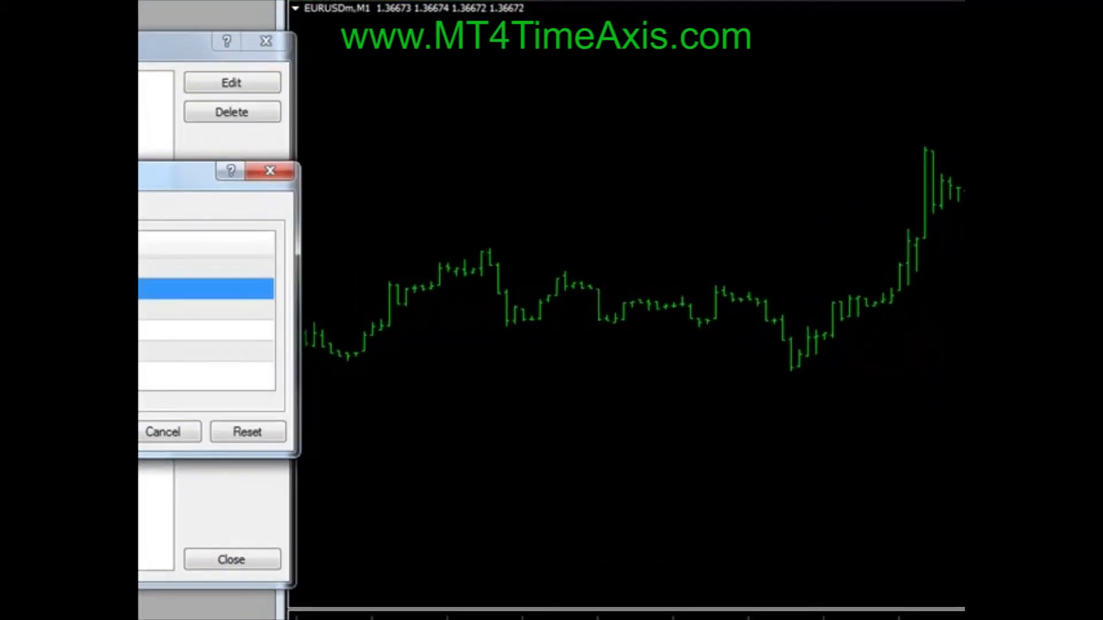
{"action": "key", "text": "Return"}
{"action": "left_click", "coordinate": [240, 558]}
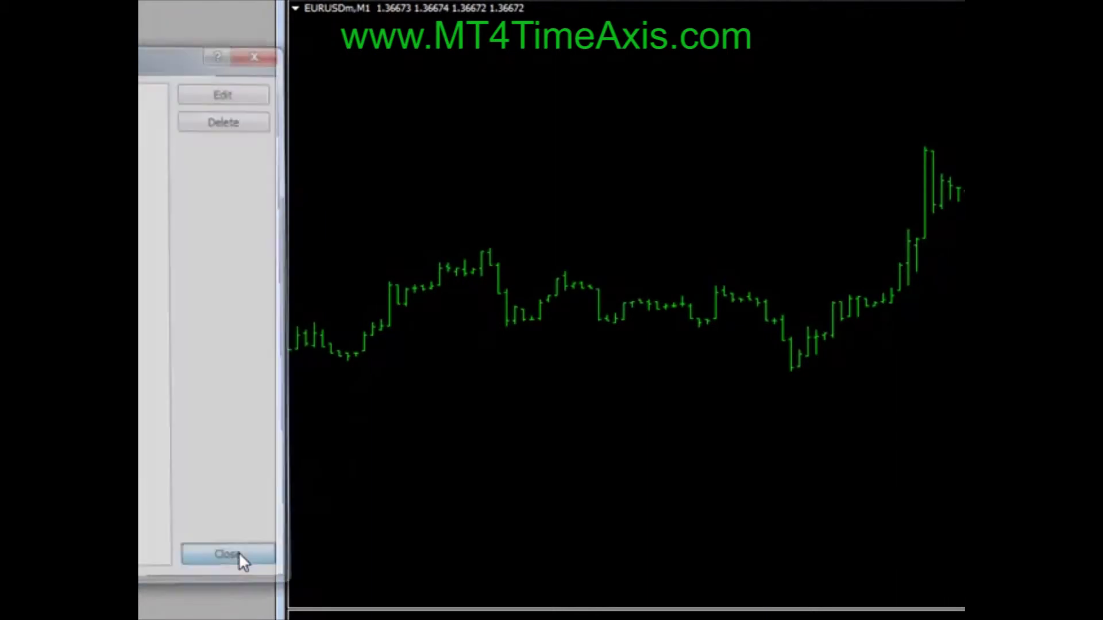
Reopen the LocalTimeAxis settings and set Bars_interval to 12, keeping the white labels.
{"action": "right_click", "coordinate": [521, 176]}
{"action": "left_click", "coordinate": [564, 255]}
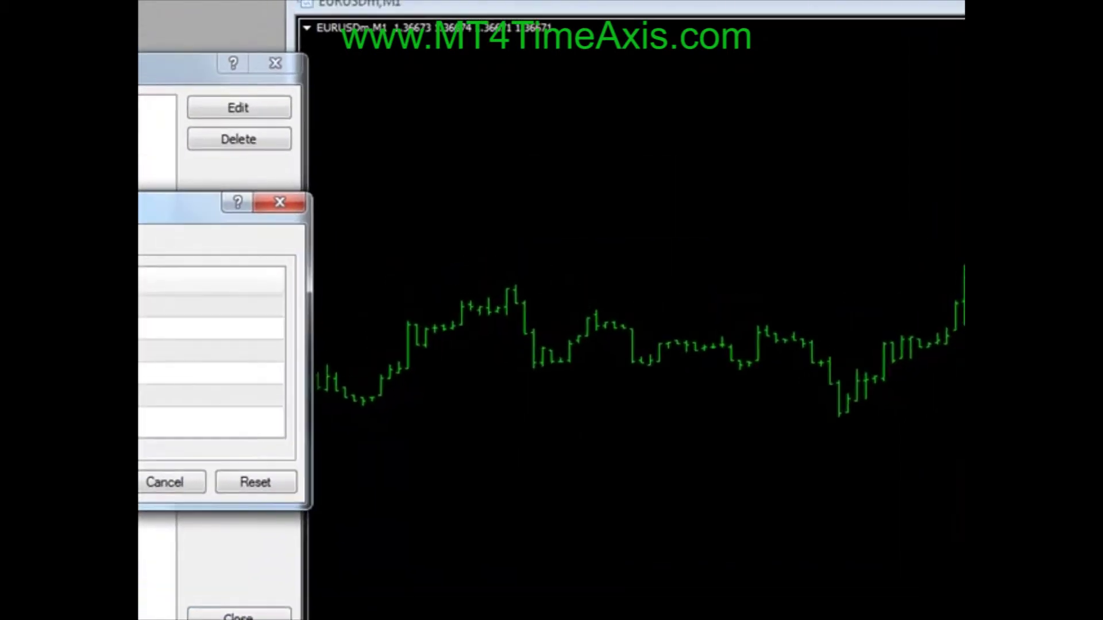
{"action": "left_click", "coordinate": [212, 373]}
{"action": "left_click", "coordinate": [212, 374]}
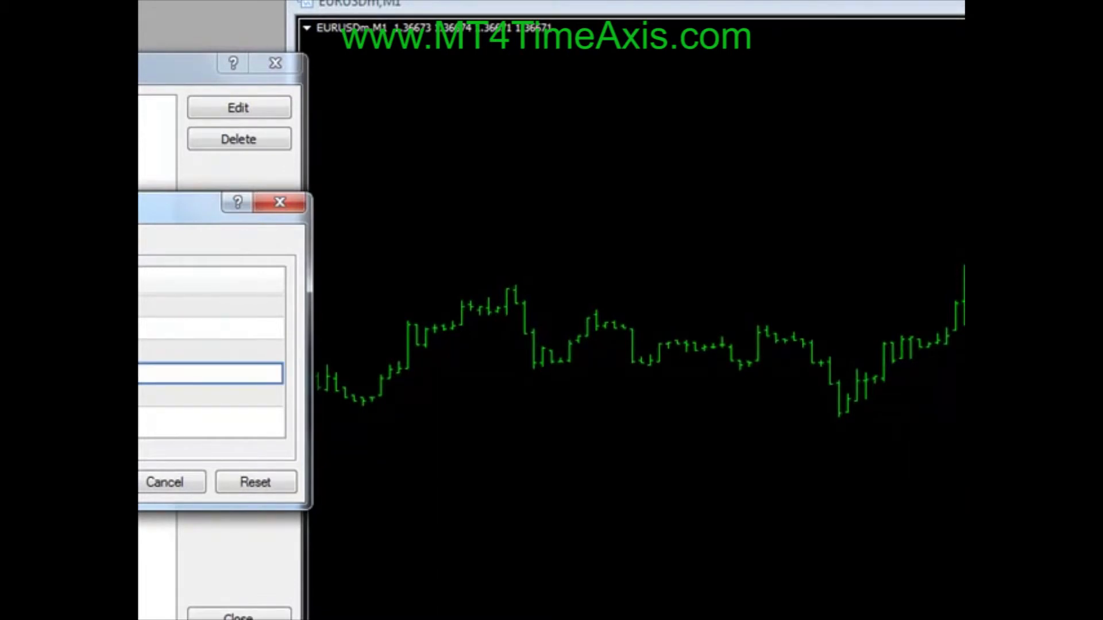
{"action": "double_click", "coordinate": [213, 329]}
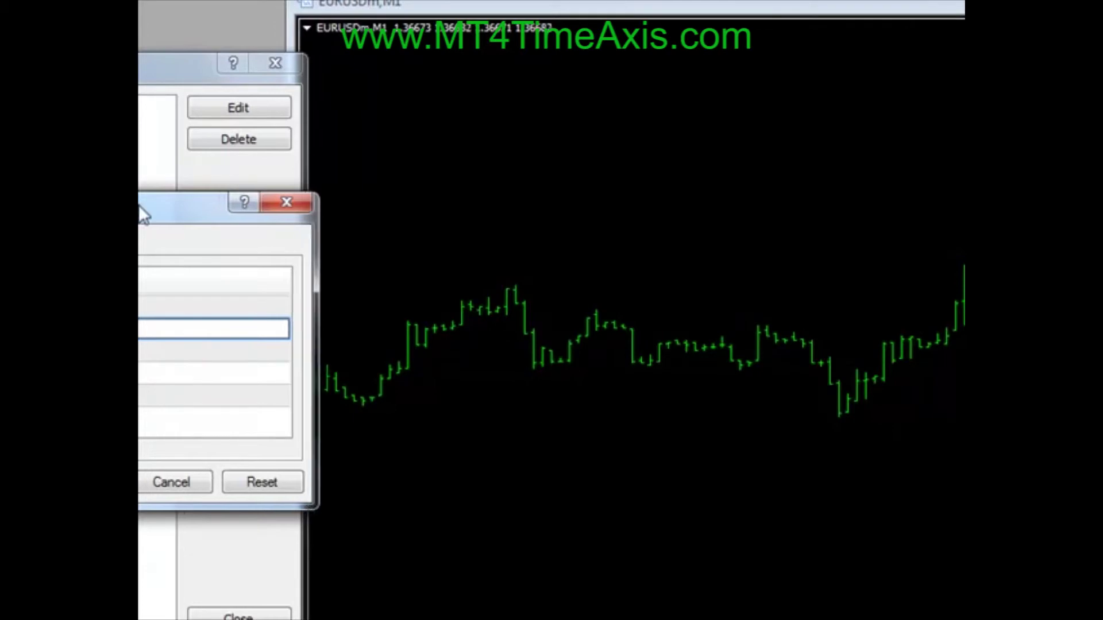
{"action": "left_click_drag", "start_coordinate": [141, 205], "coordinate": [629, 67]}
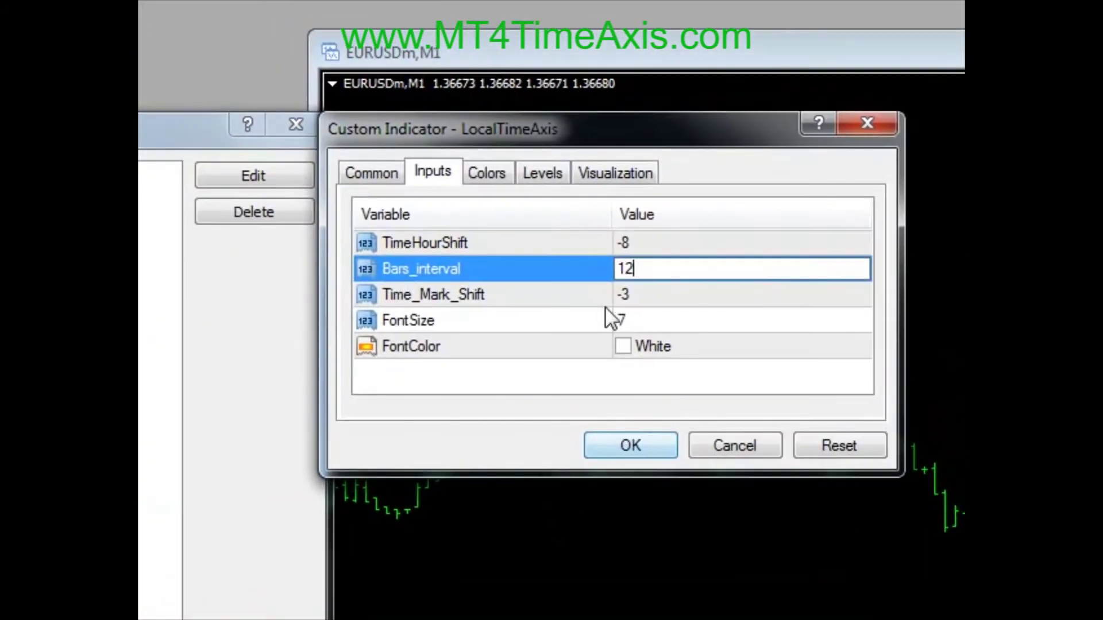
{"action": "left_click", "coordinate": [597, 392]}
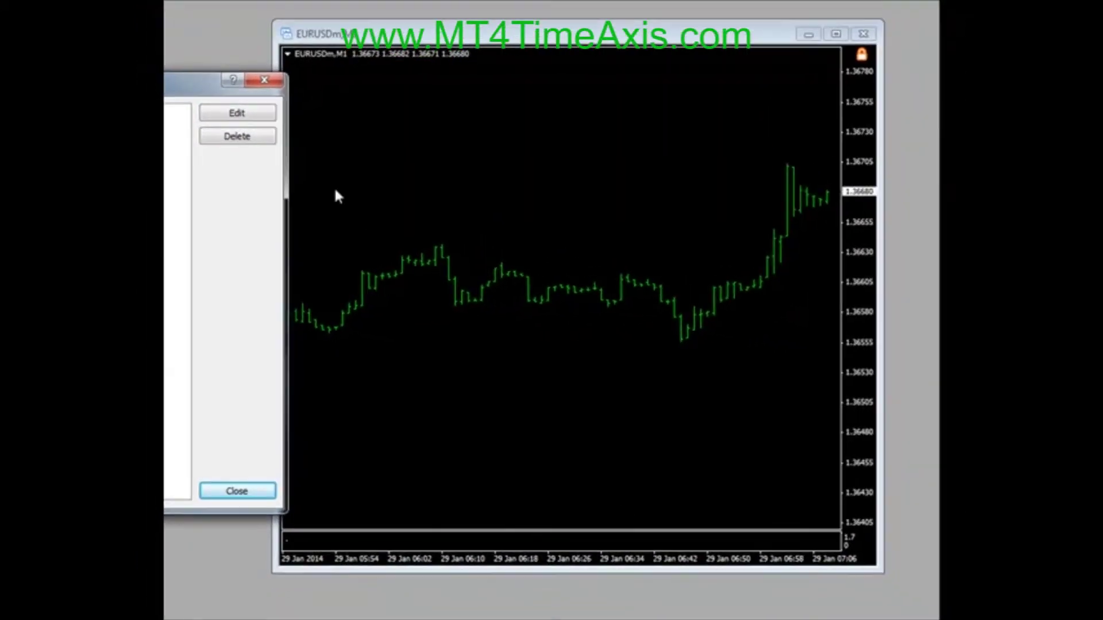
Close the Indicators list, rescale the price axis, and check the chart's indicator list once more.
{"action": "left_click", "coordinate": [238, 491]}
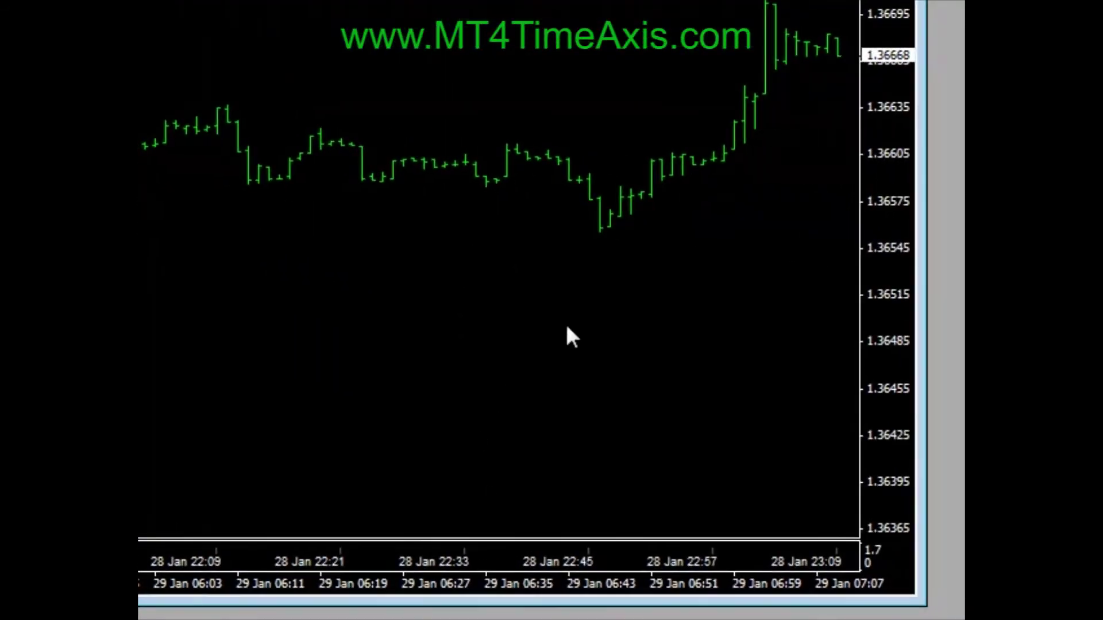
{"action": "left_click_drag", "start_coordinate": [874, 156], "coordinate": [881, 162]}
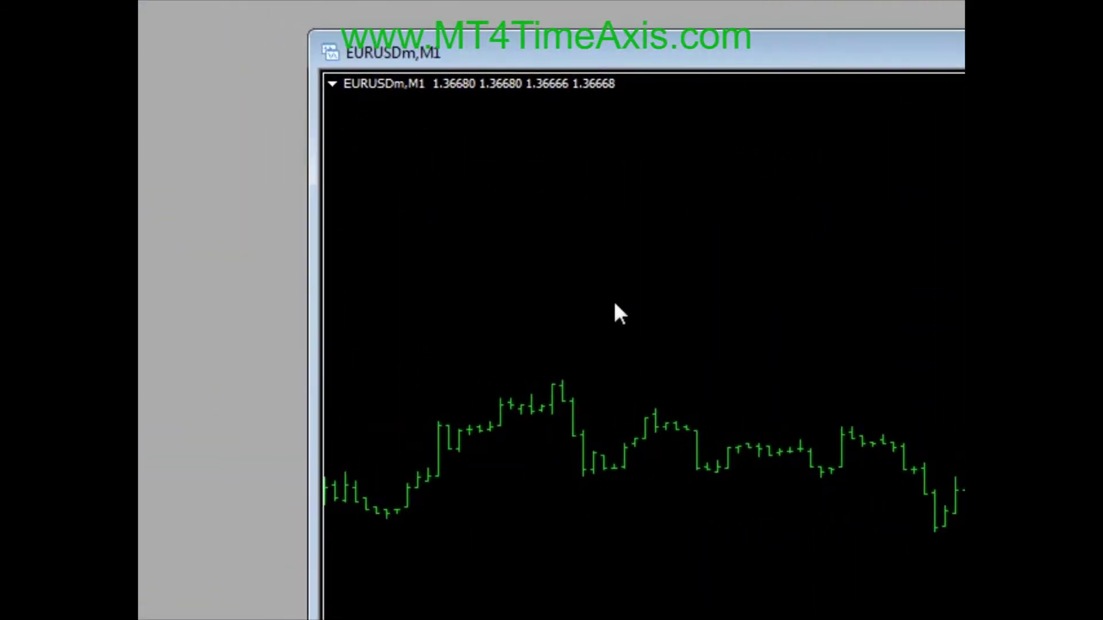
{"action": "right_click", "coordinate": [614, 302]}
{"action": "left_click", "coordinate": [697, 419]}
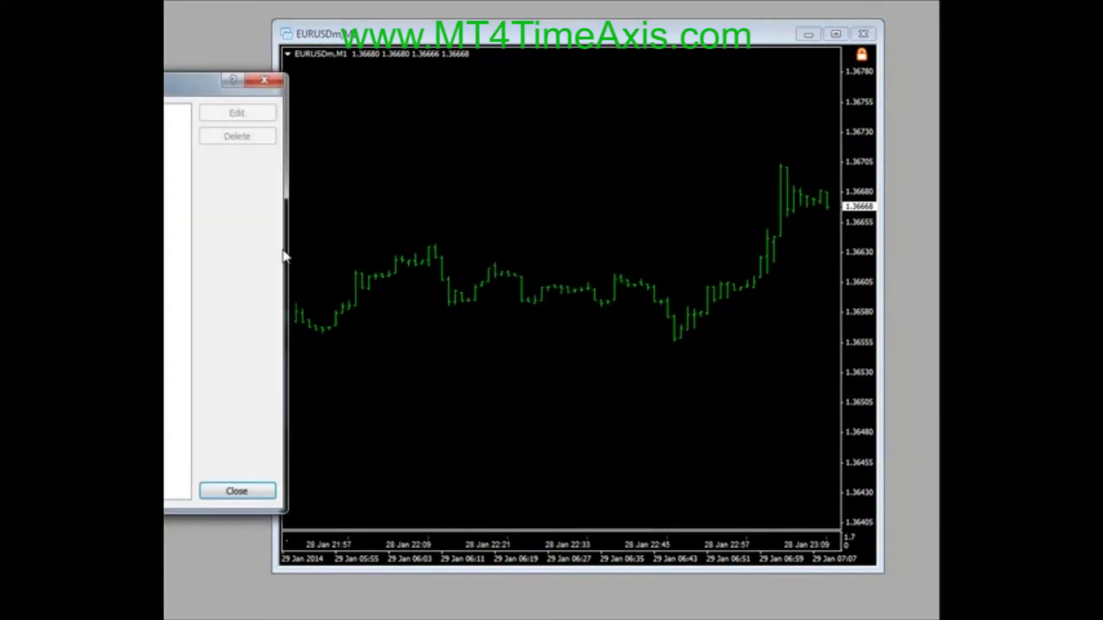
{"action": "left_click", "coordinate": [264, 80]}
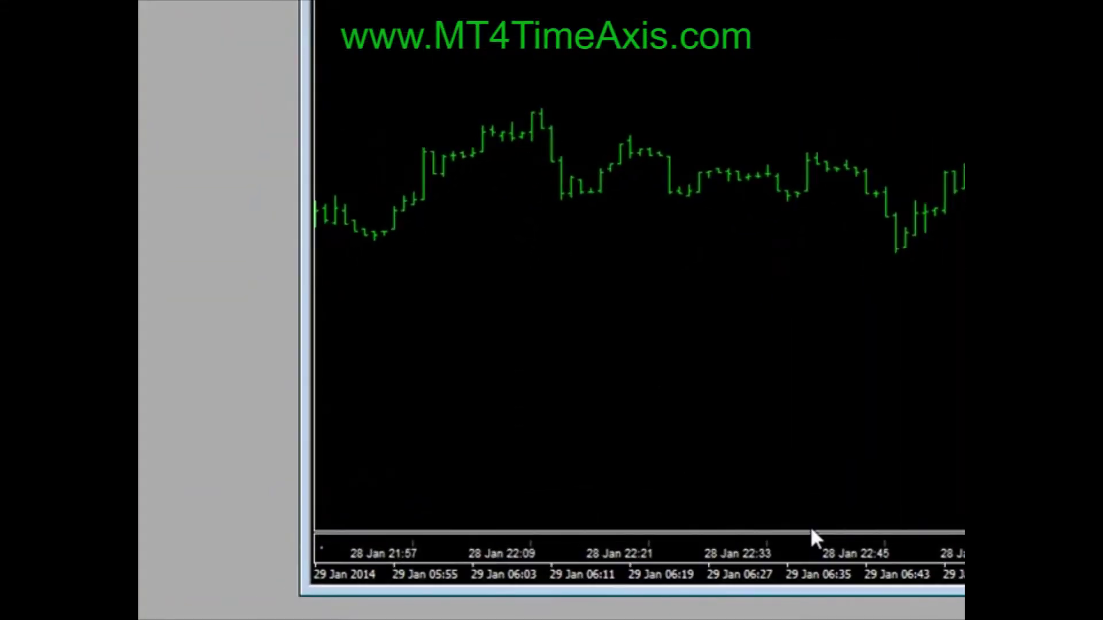
{"action": "right_click", "coordinate": [758, 380]}
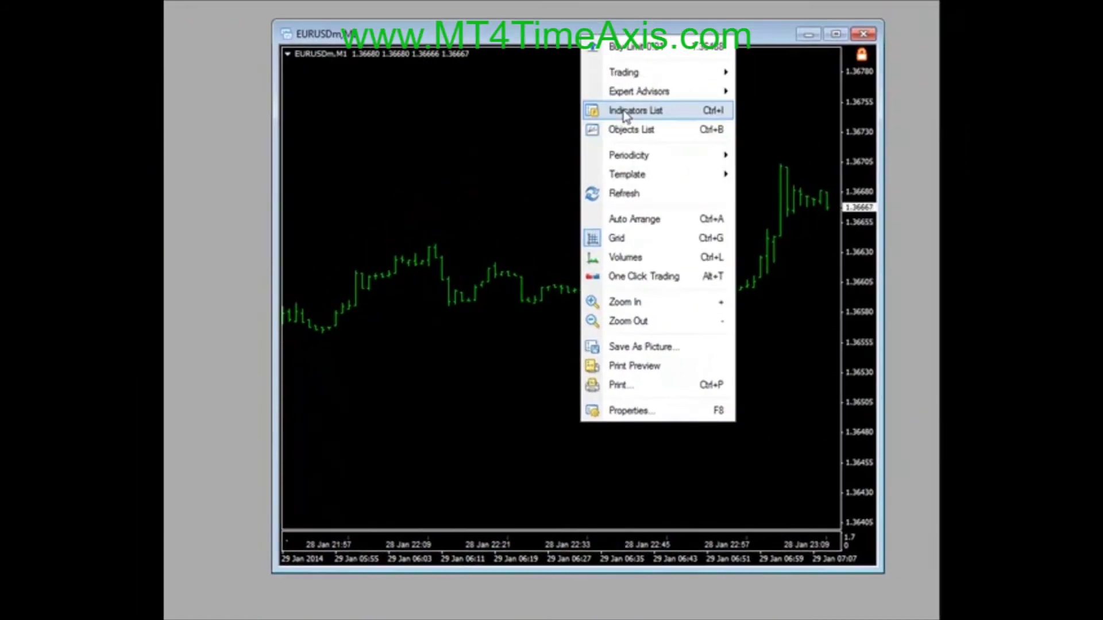
On the LocalTimeAxis Common tab, change Fixed maximum from 1.7 to 1.5 and close the list.
{"action": "left_click", "coordinate": [678, 109]}
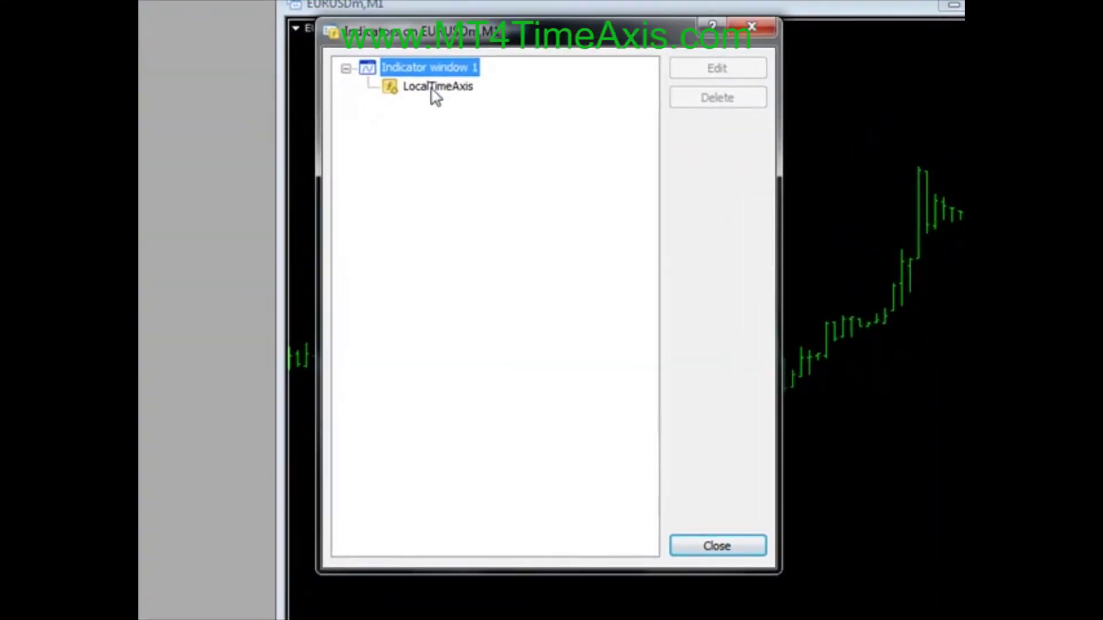
{"action": "double_click", "coordinate": [434, 87]}
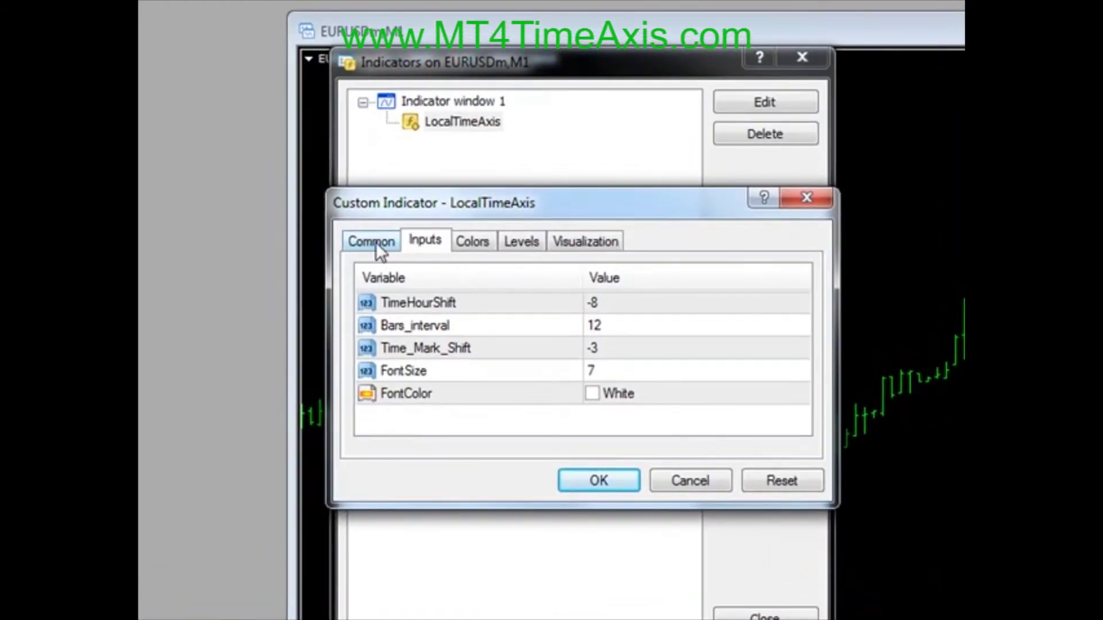
{"action": "left_click", "coordinate": [354, 197]}
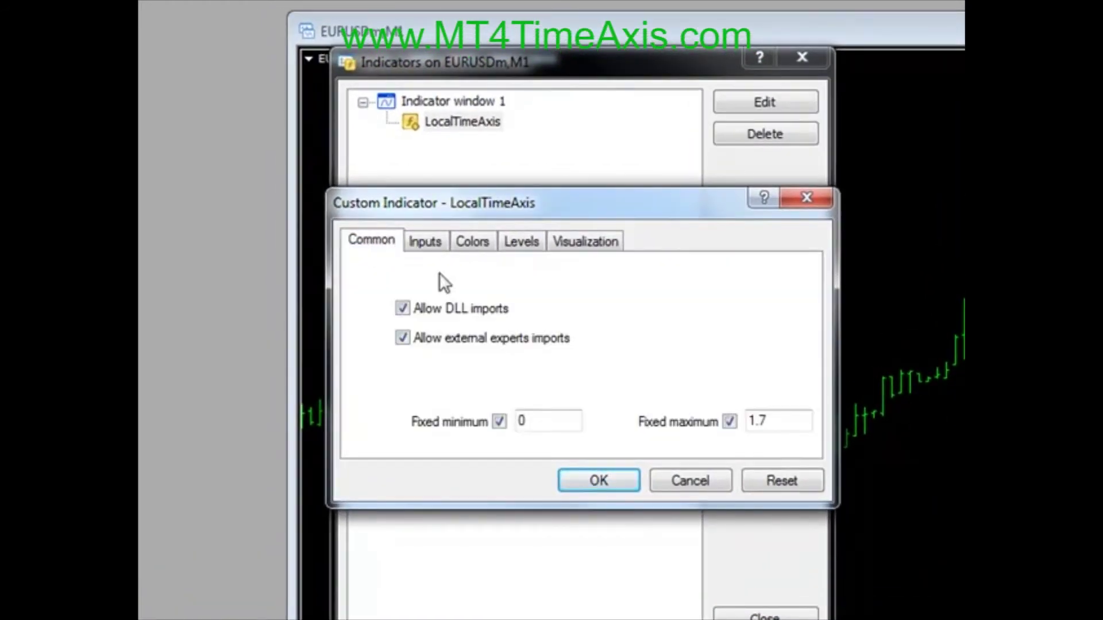
{"action": "left_click", "coordinate": [773, 421]}
{"action": "key", "text": "BackSpace"}
{"action": "key", "text": "BackSpace"}
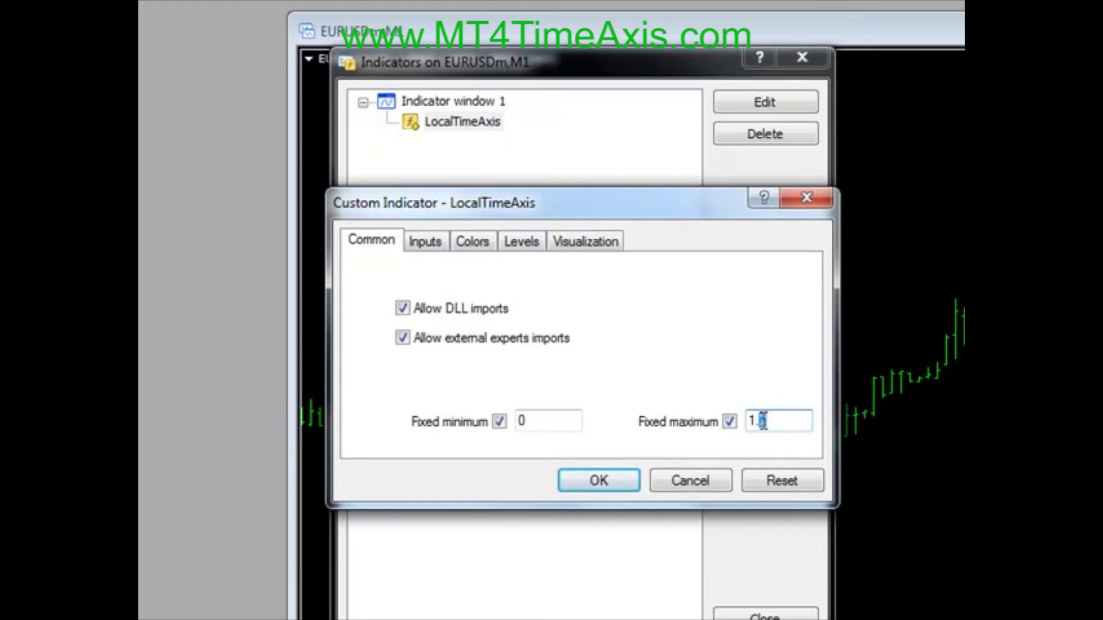
{"action": "type", "text": ".5"}
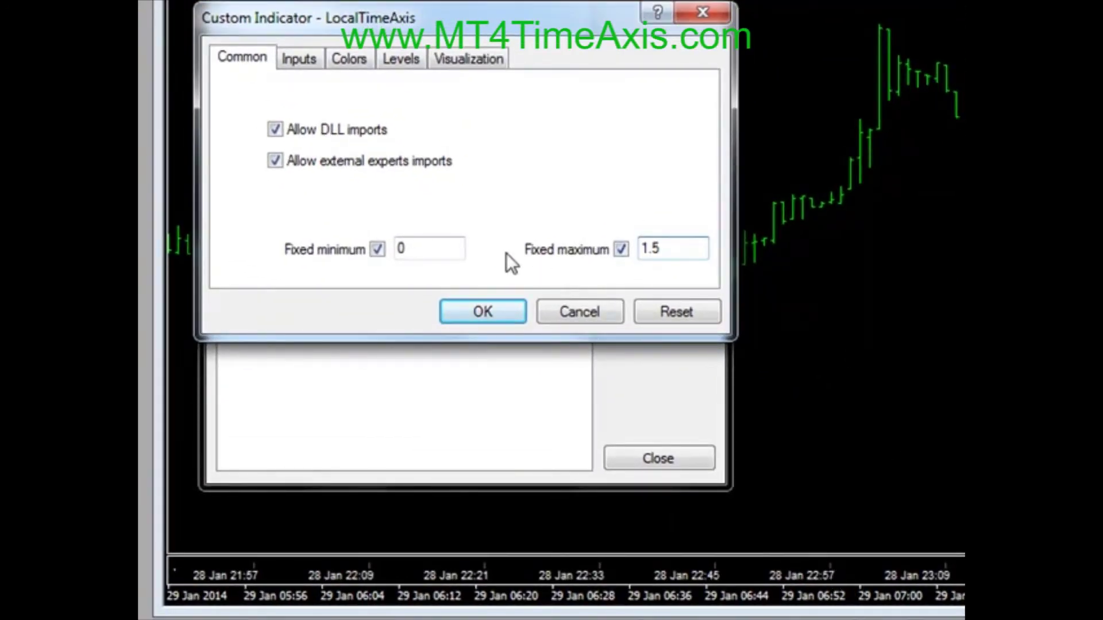
{"action": "left_click", "coordinate": [494, 313]}
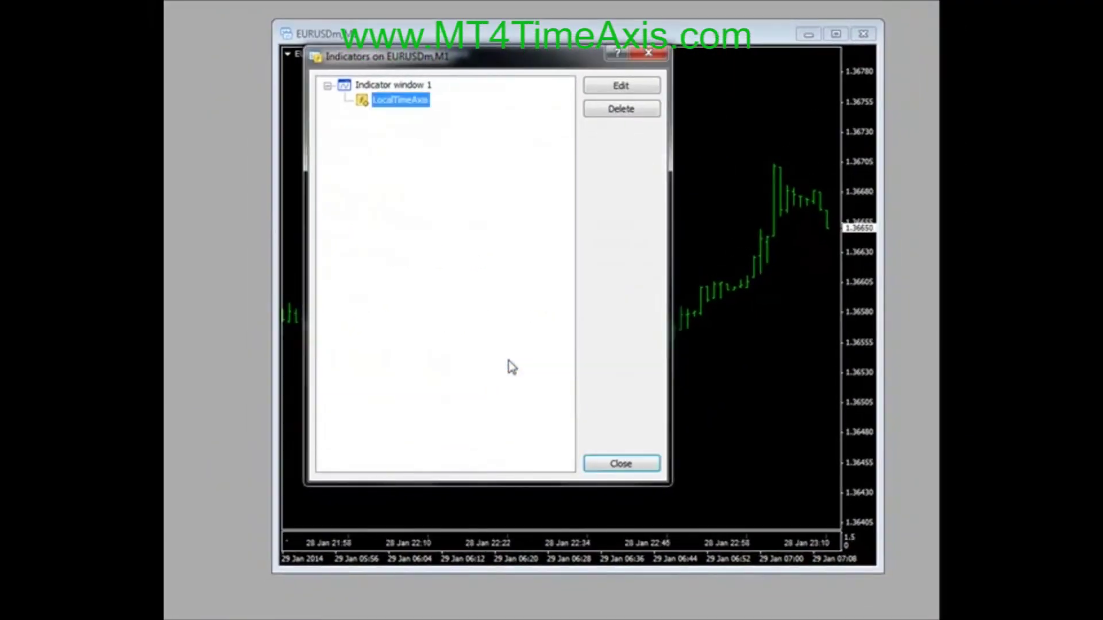
{"action": "left_click", "coordinate": [605, 463]}
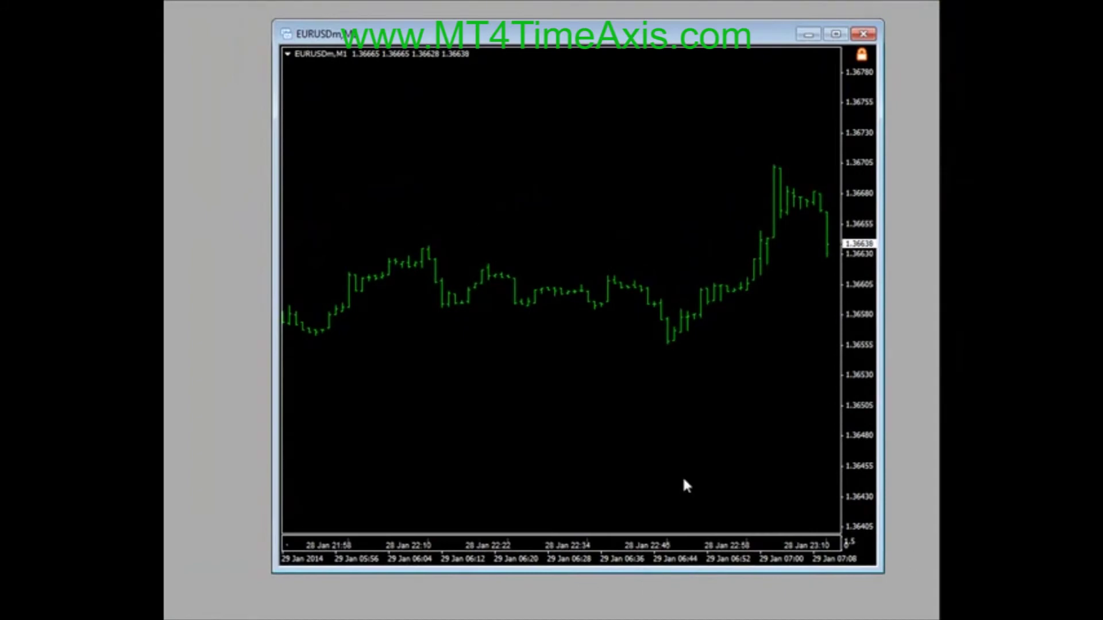
{"action": "right_click", "coordinate": [467, 150]}
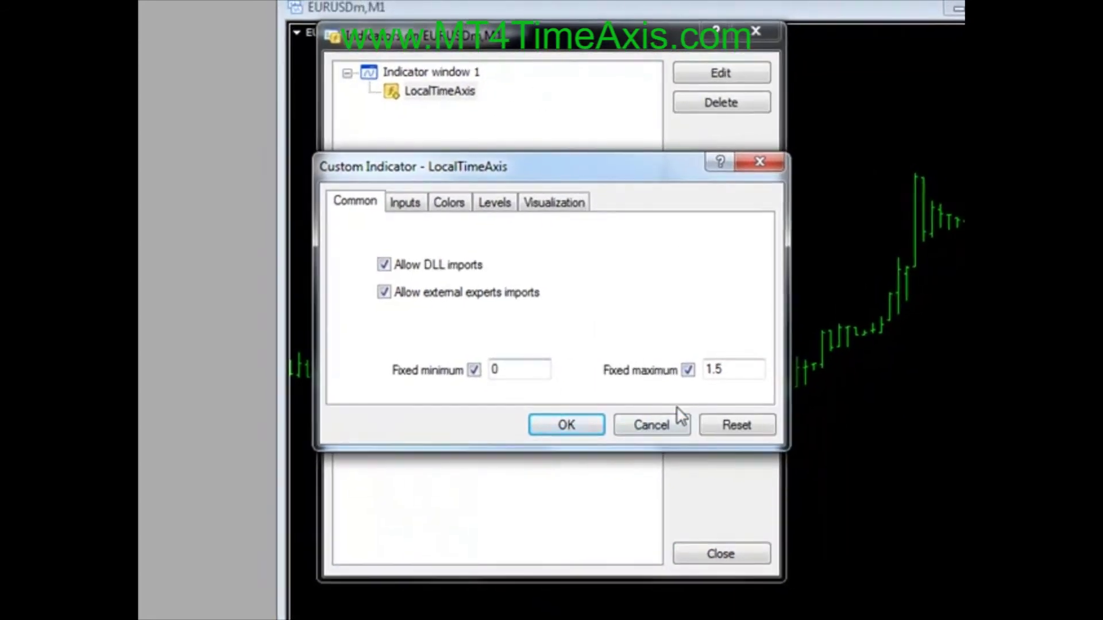
{"action": "left_click", "coordinate": [726, 370]}
{"action": "left_click_drag", "start_coordinate": [727, 370], "coordinate": [717, 370]}
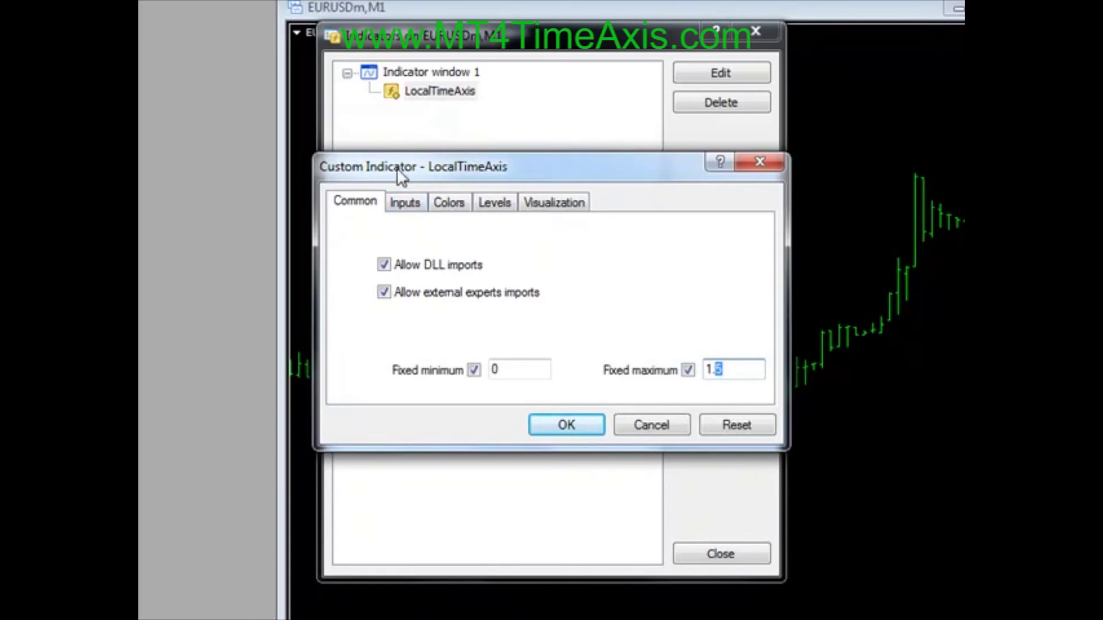
{"action": "left_click", "coordinate": [423, 211]}
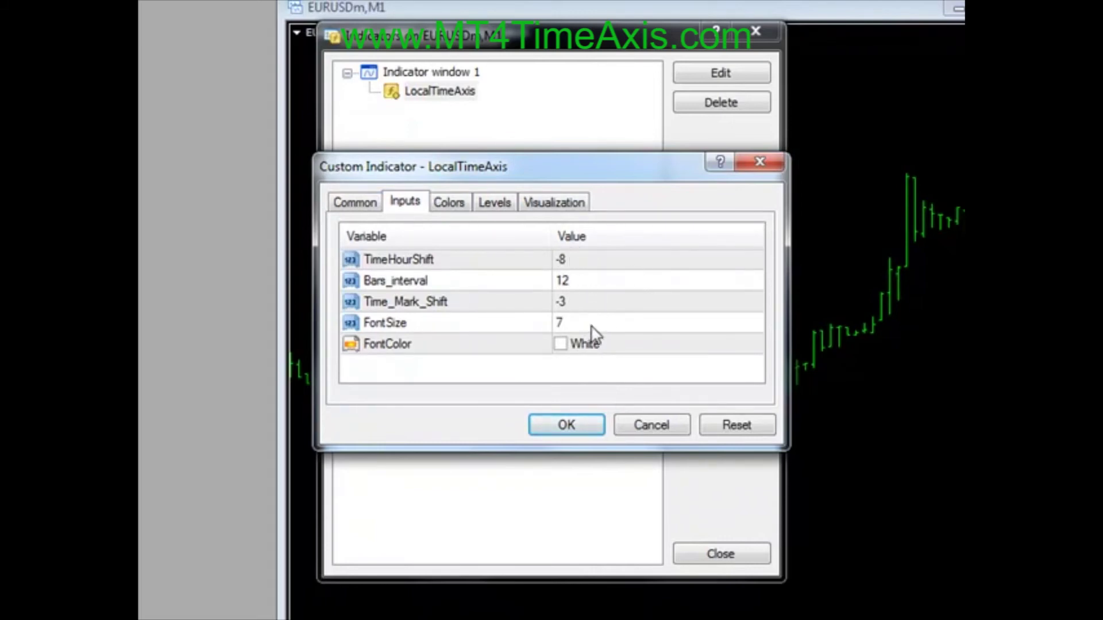
{"action": "left_click", "coordinate": [462, 208]}
{"action": "left_click", "coordinate": [492, 210]}
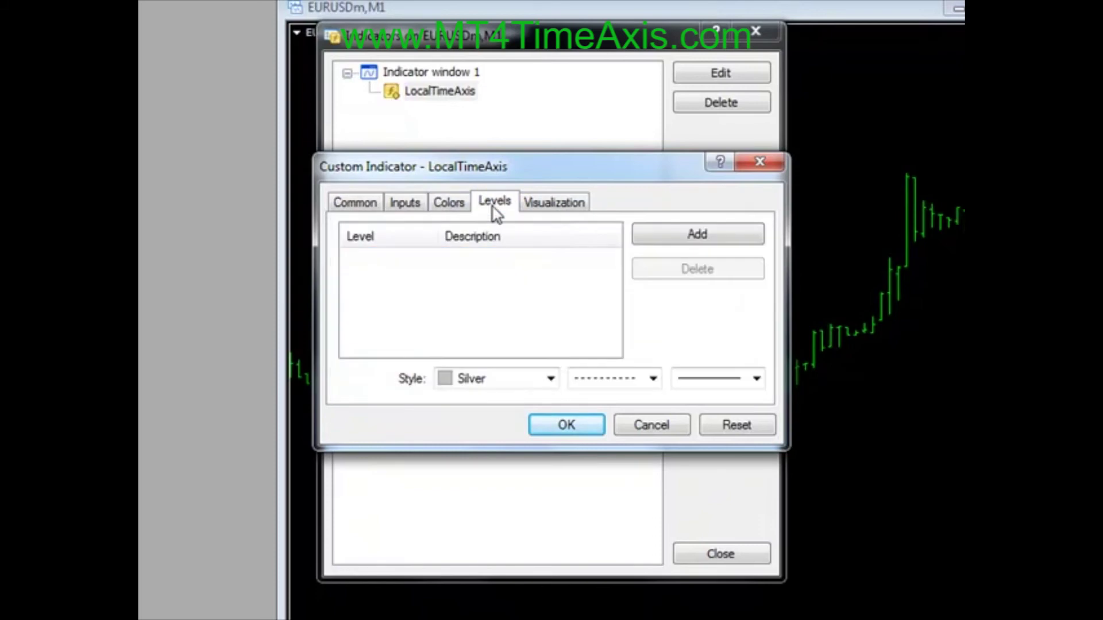
{"action": "left_click", "coordinate": [530, 202]}
{"action": "left_click", "coordinate": [361, 207]}
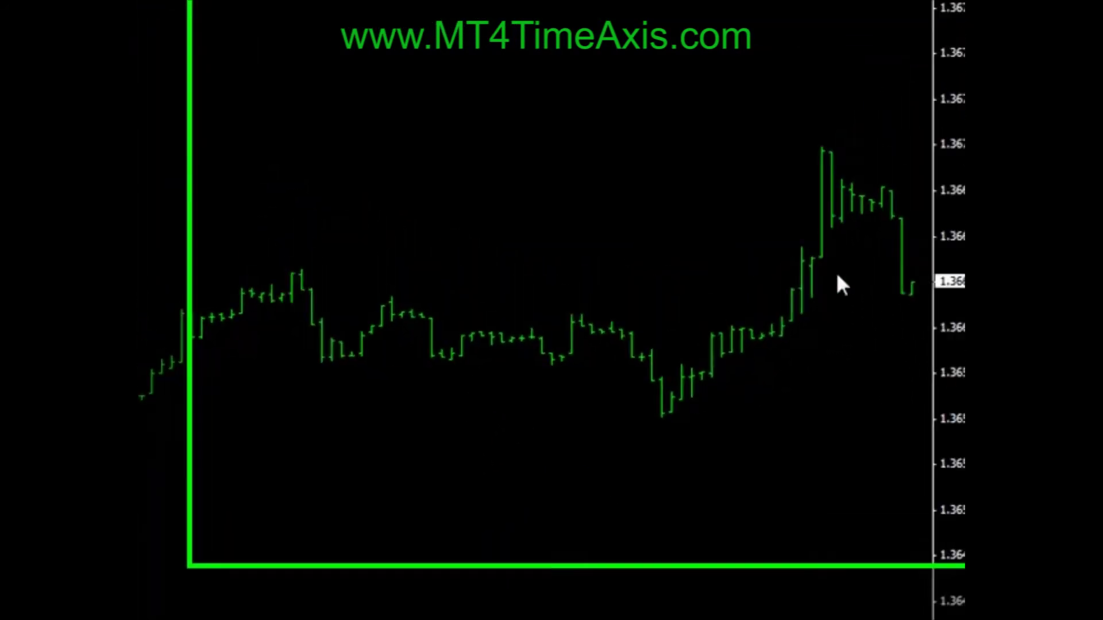
Stretch the right-hand price scale twice so the EURUSDm bars become taller.
{"action": "left_click_drag", "start_coordinate": [888, 507], "coordinate": [889, 462]}
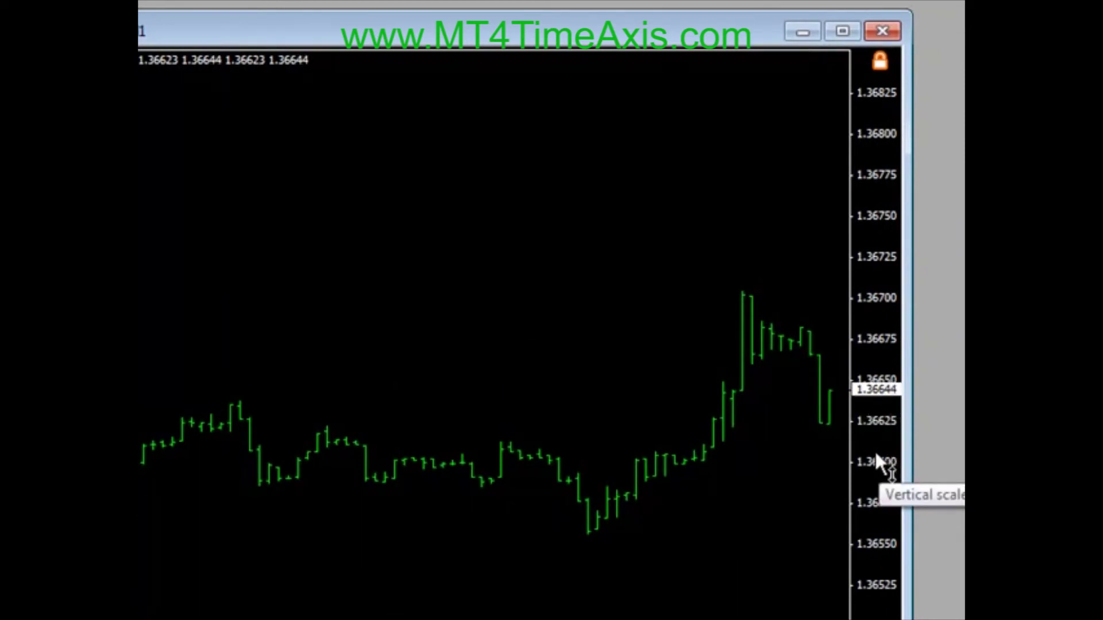
{"action": "left_click_drag", "start_coordinate": [876, 455], "coordinate": [870, 426]}
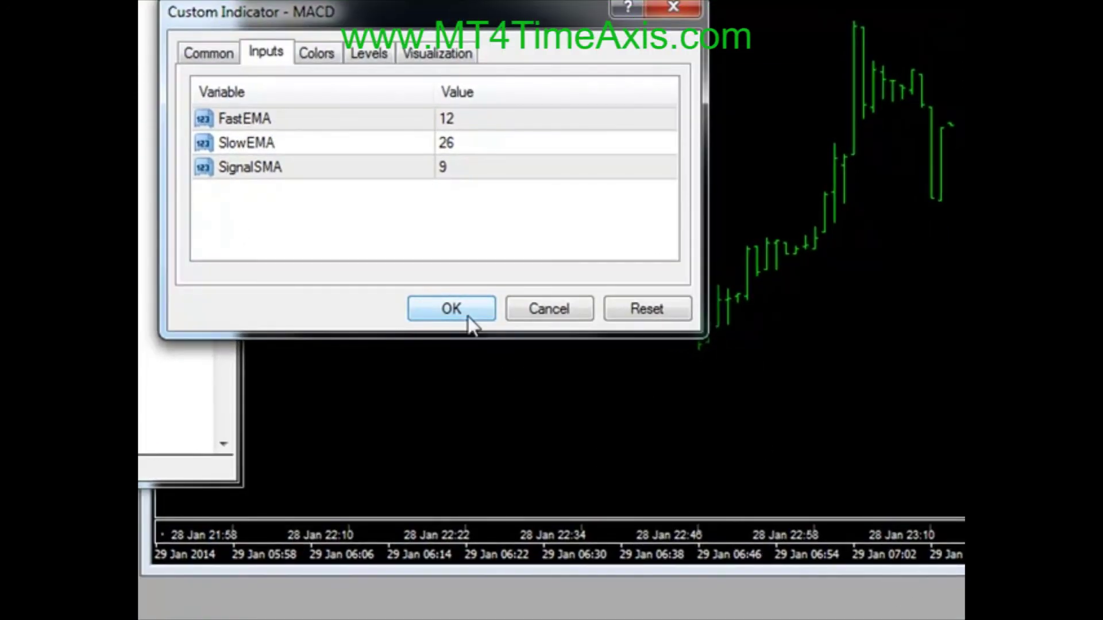
Accept MACD with inputs 12, 26, 9, close the Navigator, and fine-tune the time-axis divider and price scale.
{"action": "left_click", "coordinate": [460, 313]}
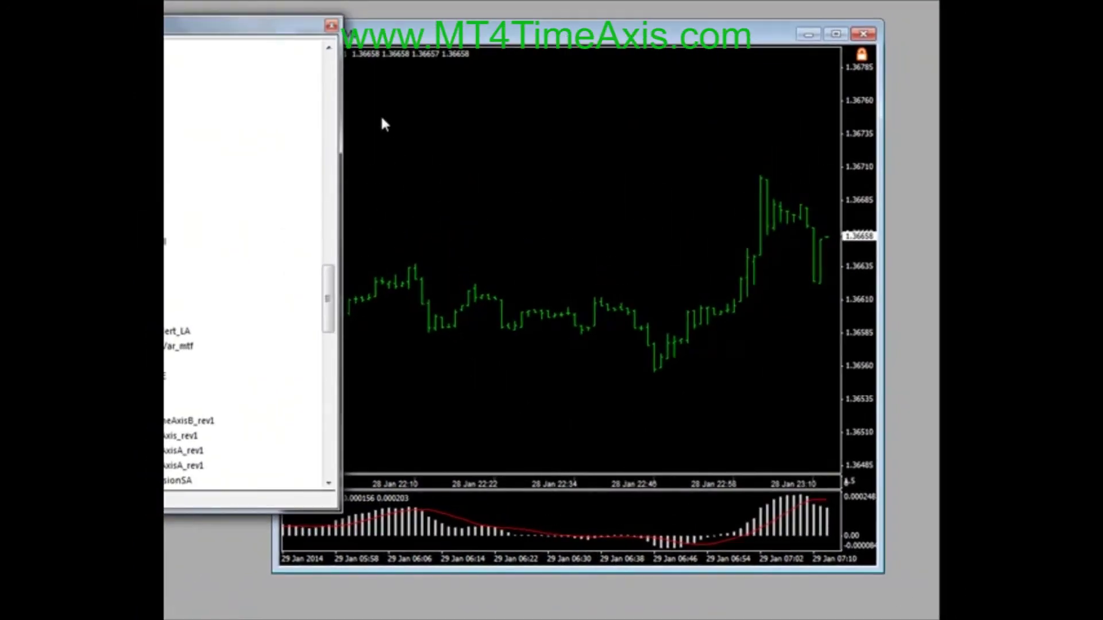
{"action": "left_click", "coordinate": [331, 25]}
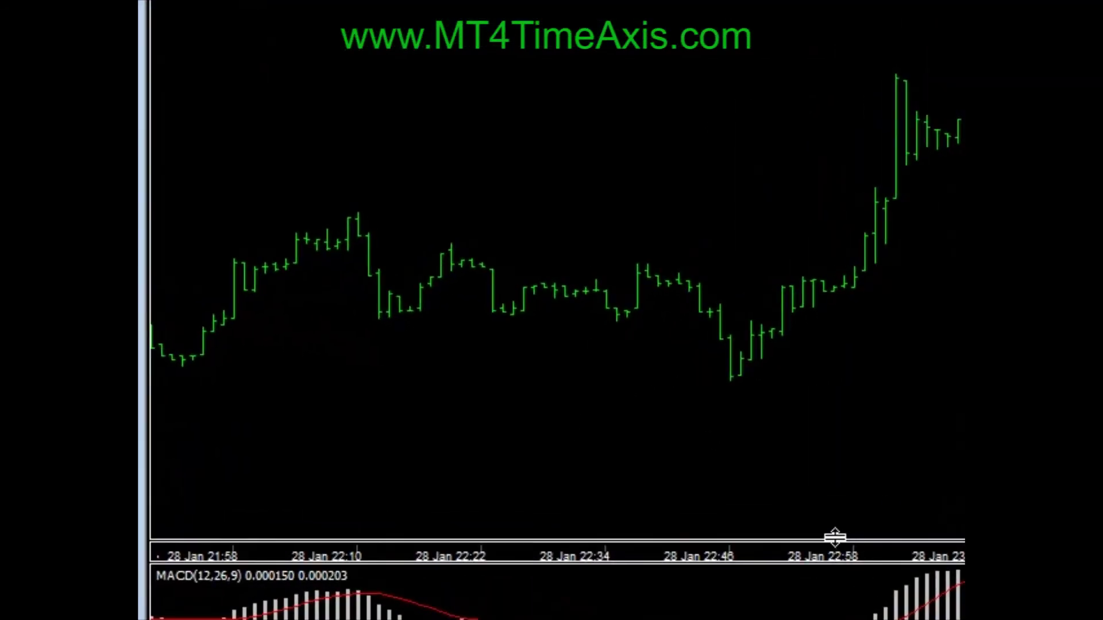
{"action": "left_click_drag", "start_coordinate": [835, 538], "coordinate": [835, 535]}
{"action": "left_click", "coordinate": [918, 540]}
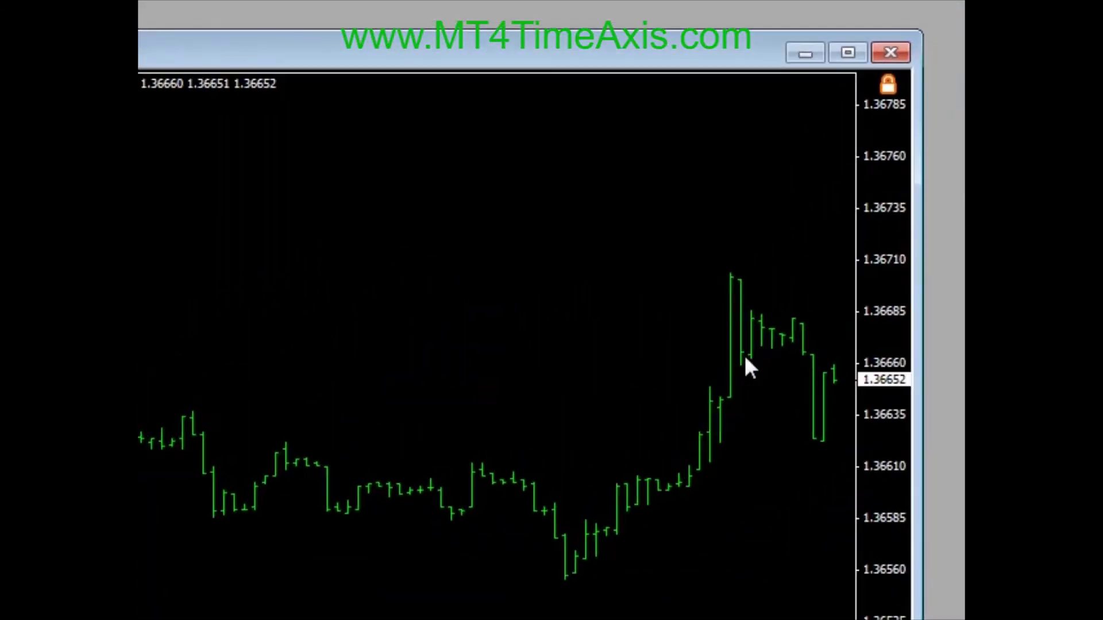
{"action": "mouse_move", "coordinate": [880, 466]}
{"action": "left_mouse_down"}
{"action": "mouse_move", "coordinate": [880, 443]}
{"action": "mouse_move", "coordinate": [881, 462]}
{"action": "left_mouse_up"}
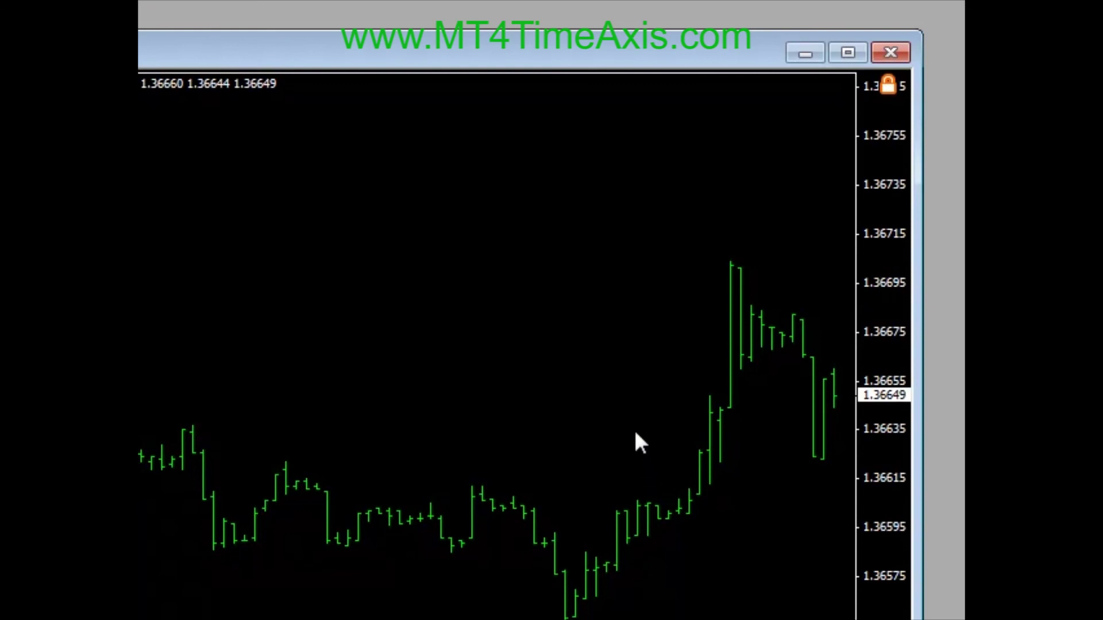